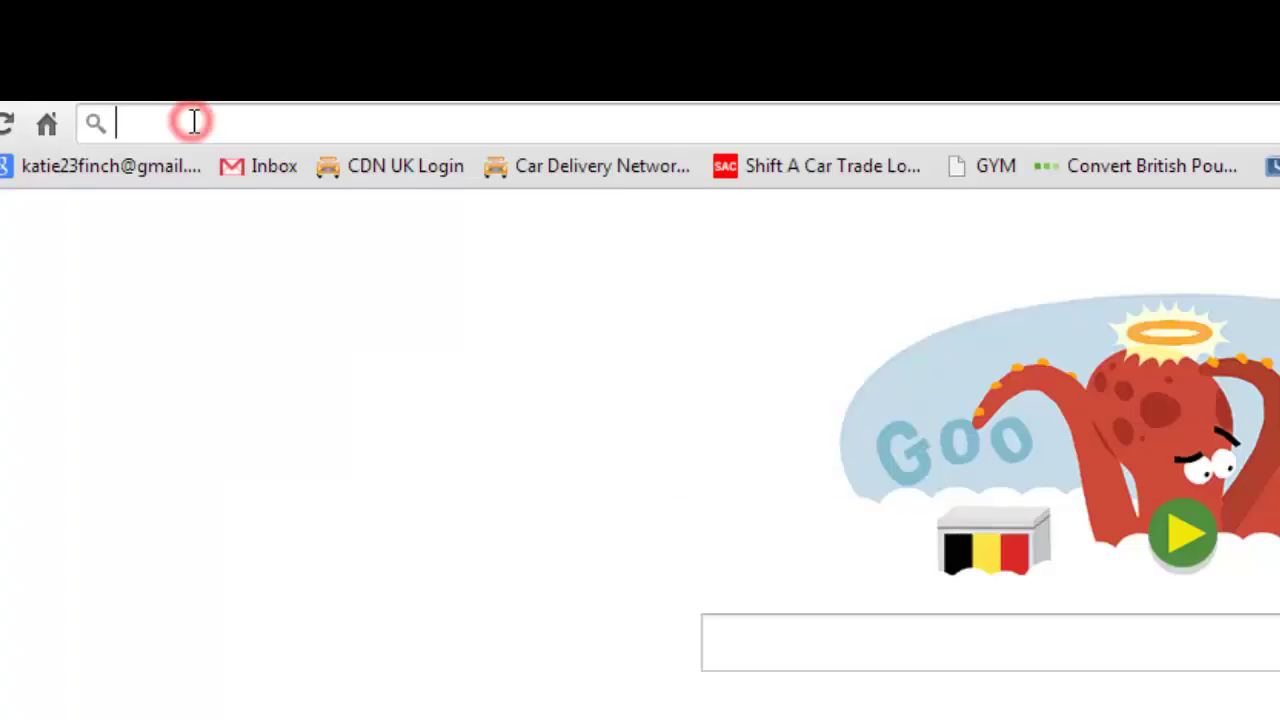
text(ww)
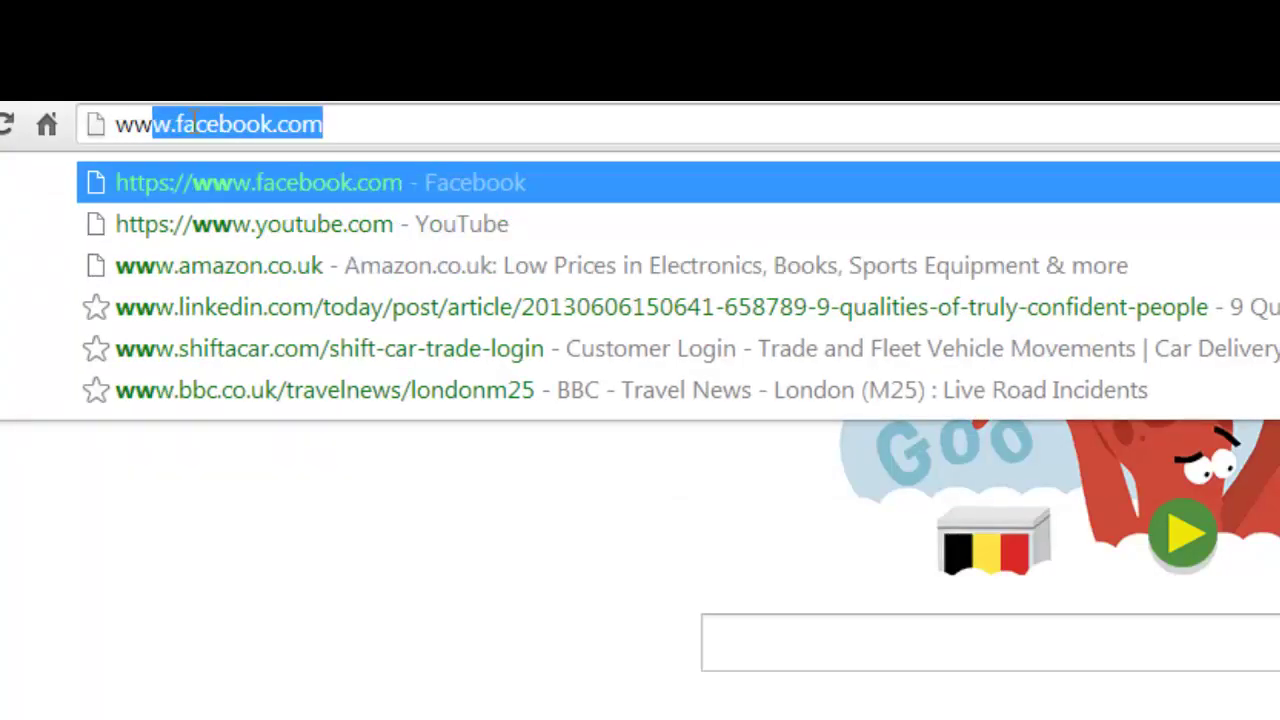
text(w.card)
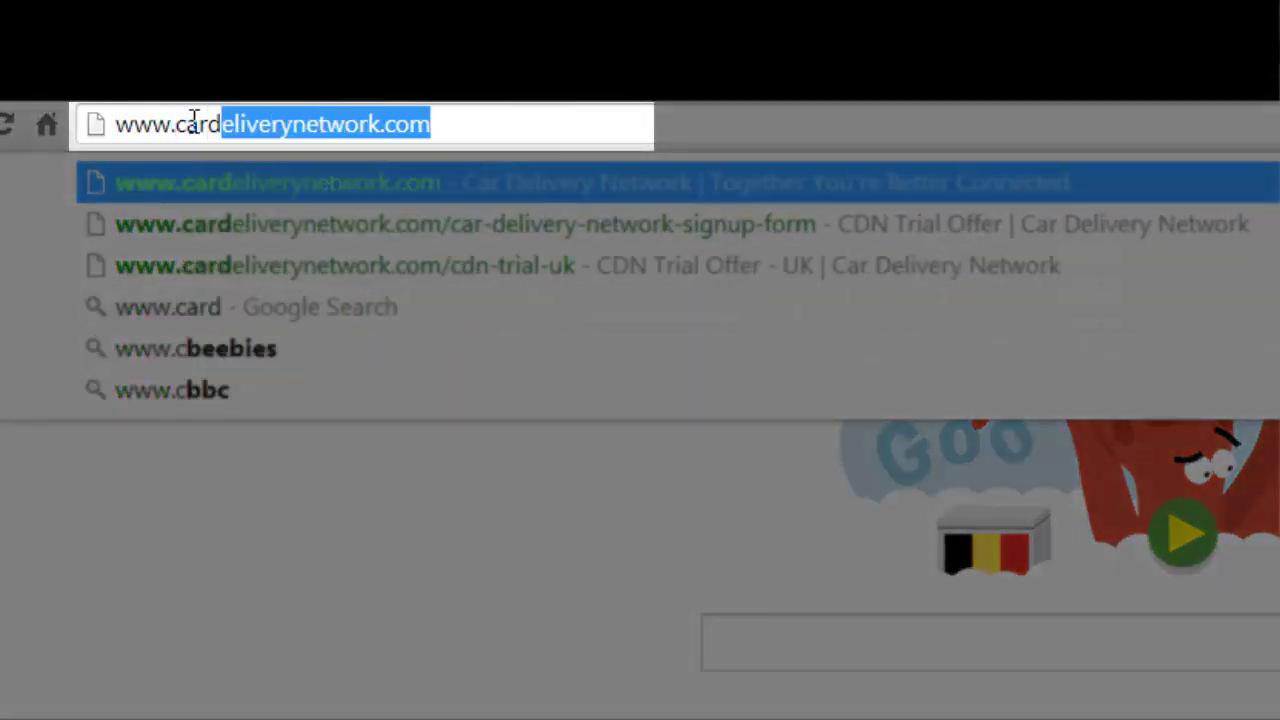
text(eliverynet)
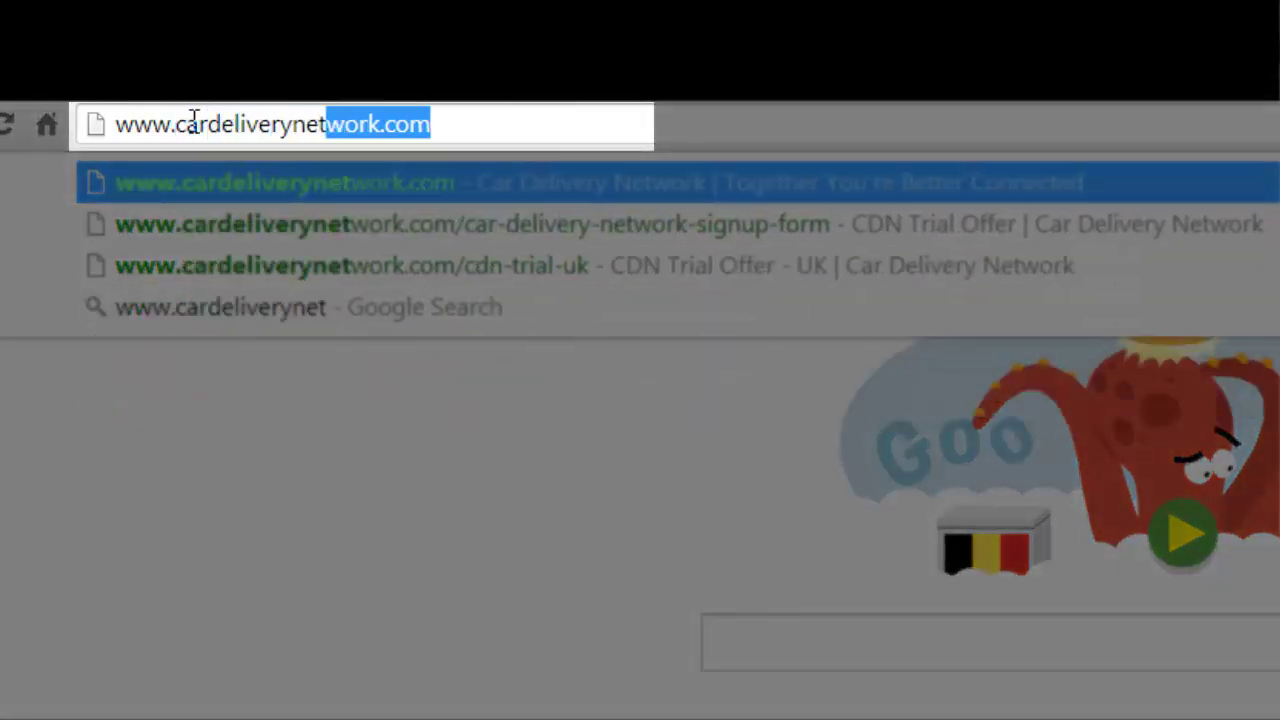
text(work.com)
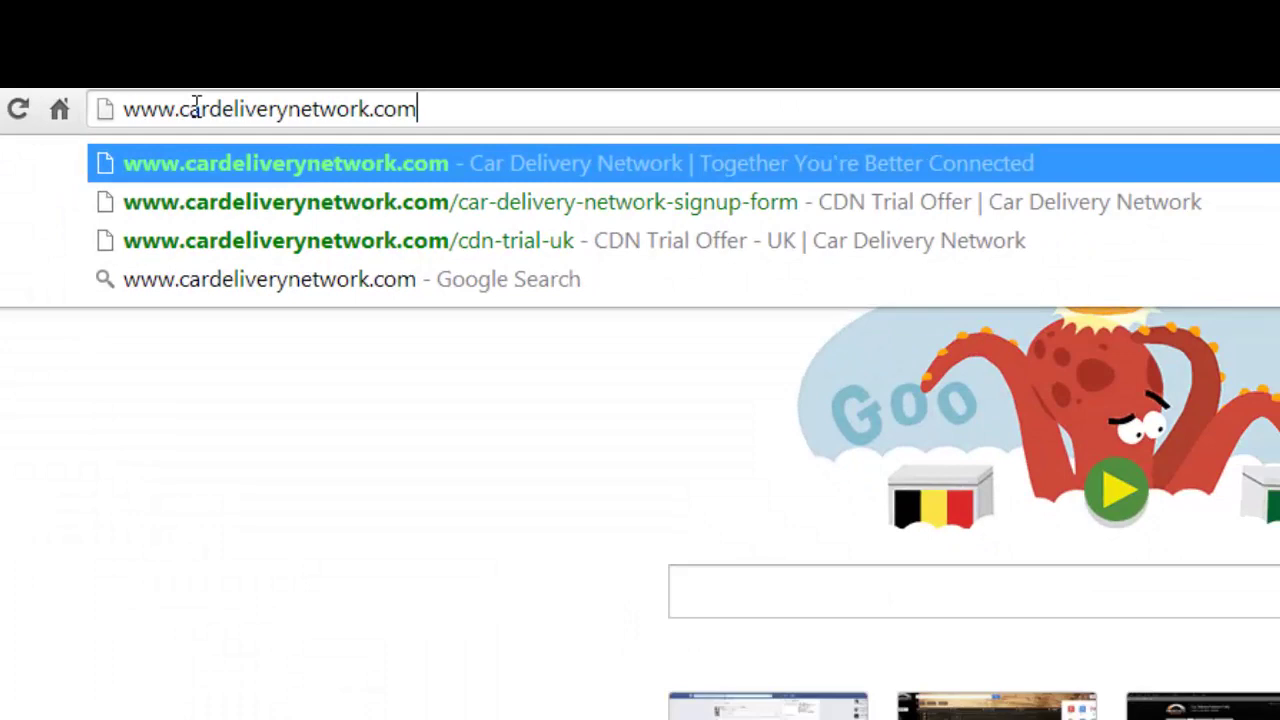
key(Return)
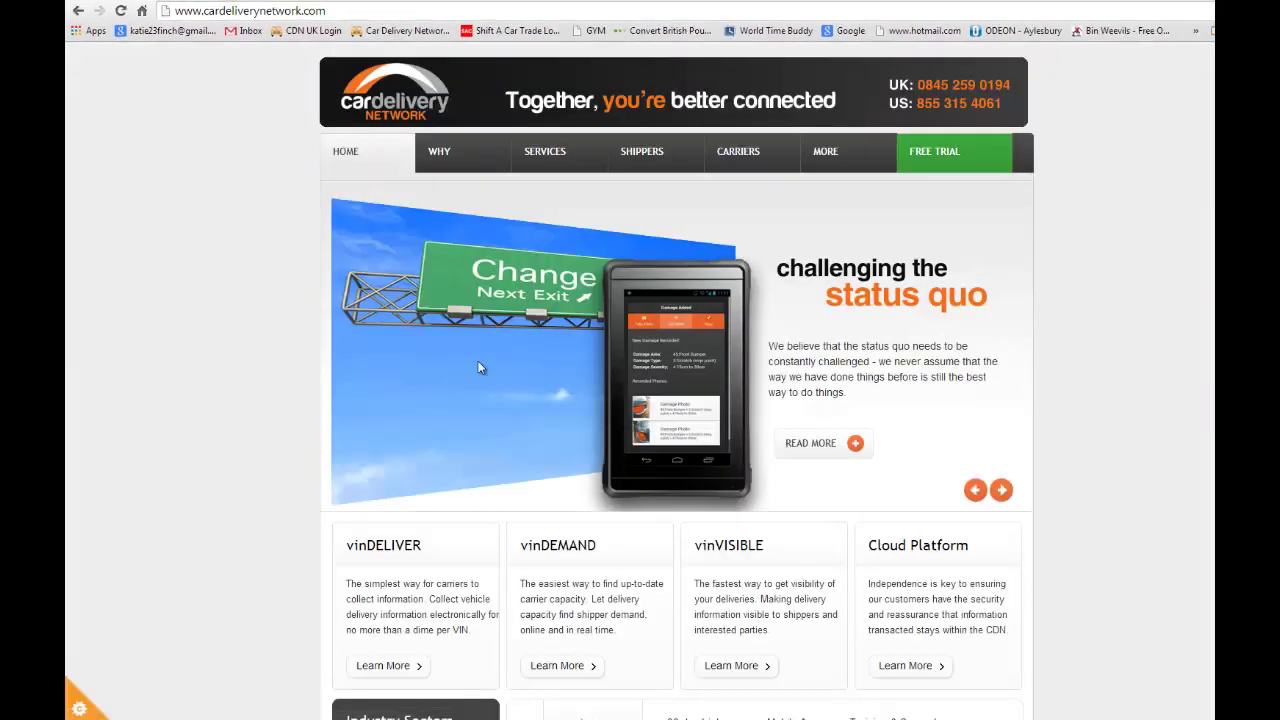
scroll(491, 356, down, 1)
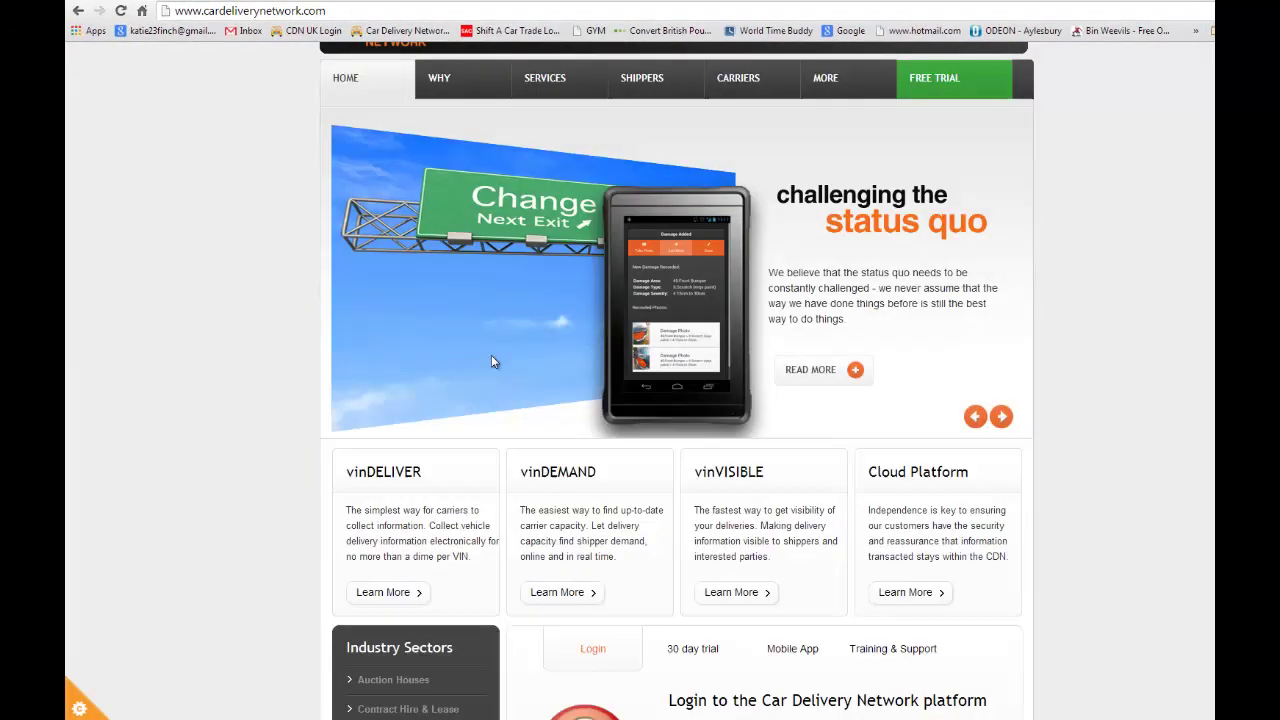
scroll(491, 361, down, 1)
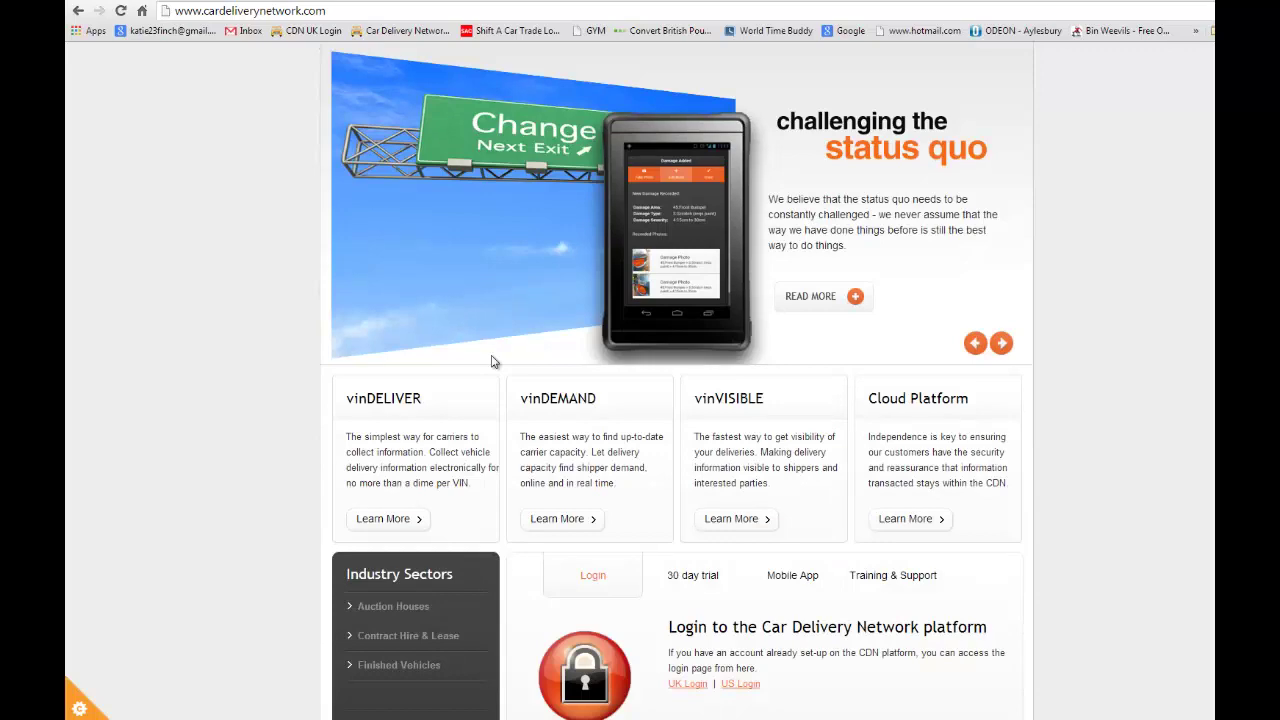
scroll(491, 361, down, 1)
scroll(491, 361, down, 1)
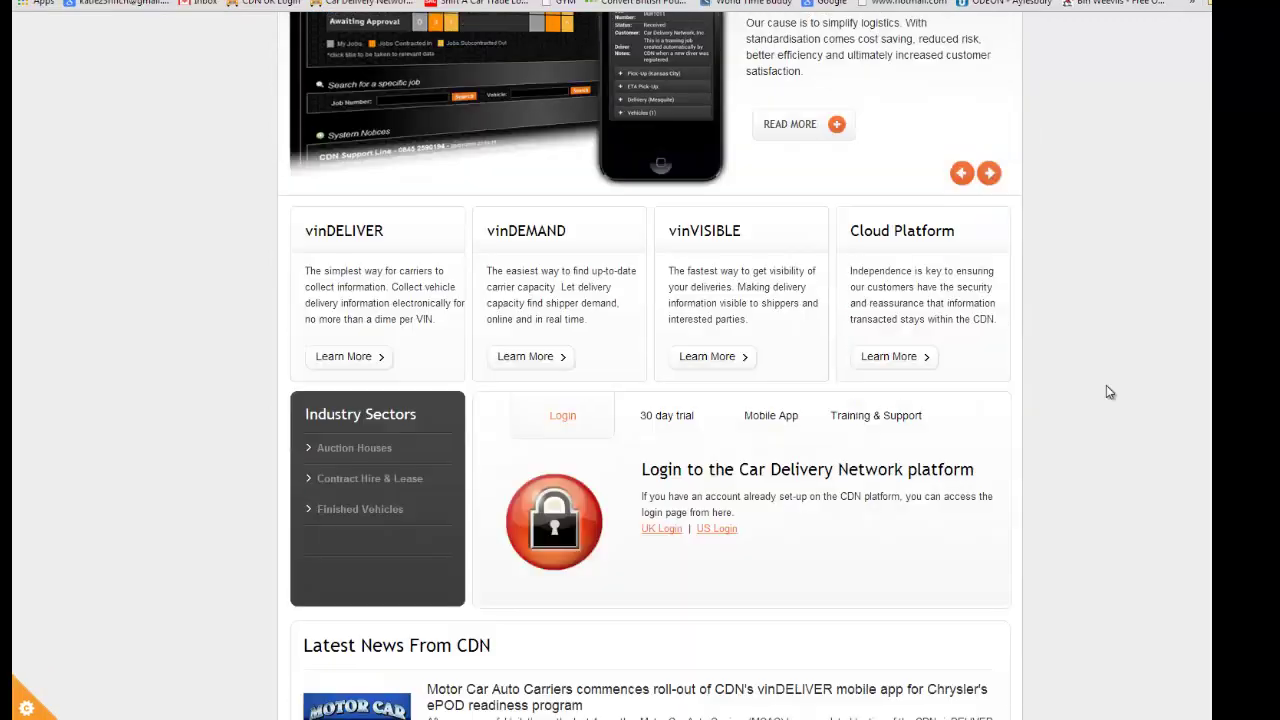
scroll(1108, 392, down, 1)
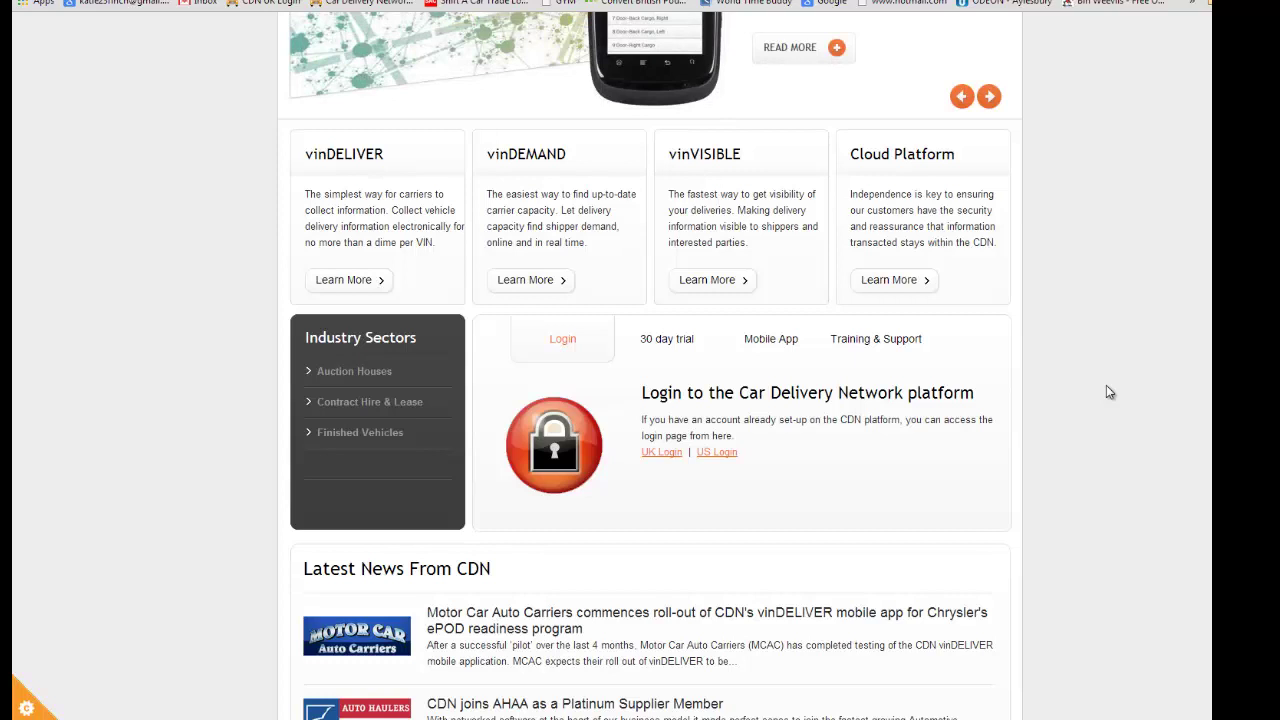
scroll(1108, 392, down, 1)
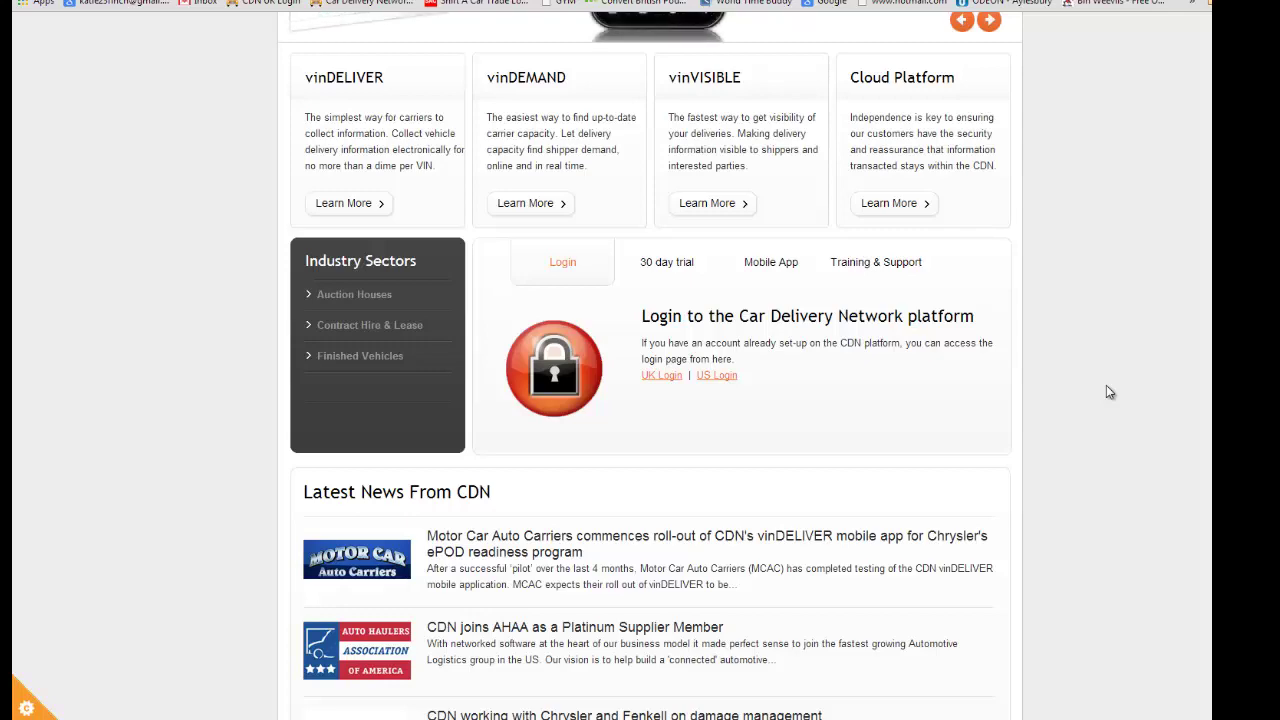
scroll(1106, 392, down, 1)
scroll(1106, 392, down, 1)
scroll(1106, 392, down, 1)
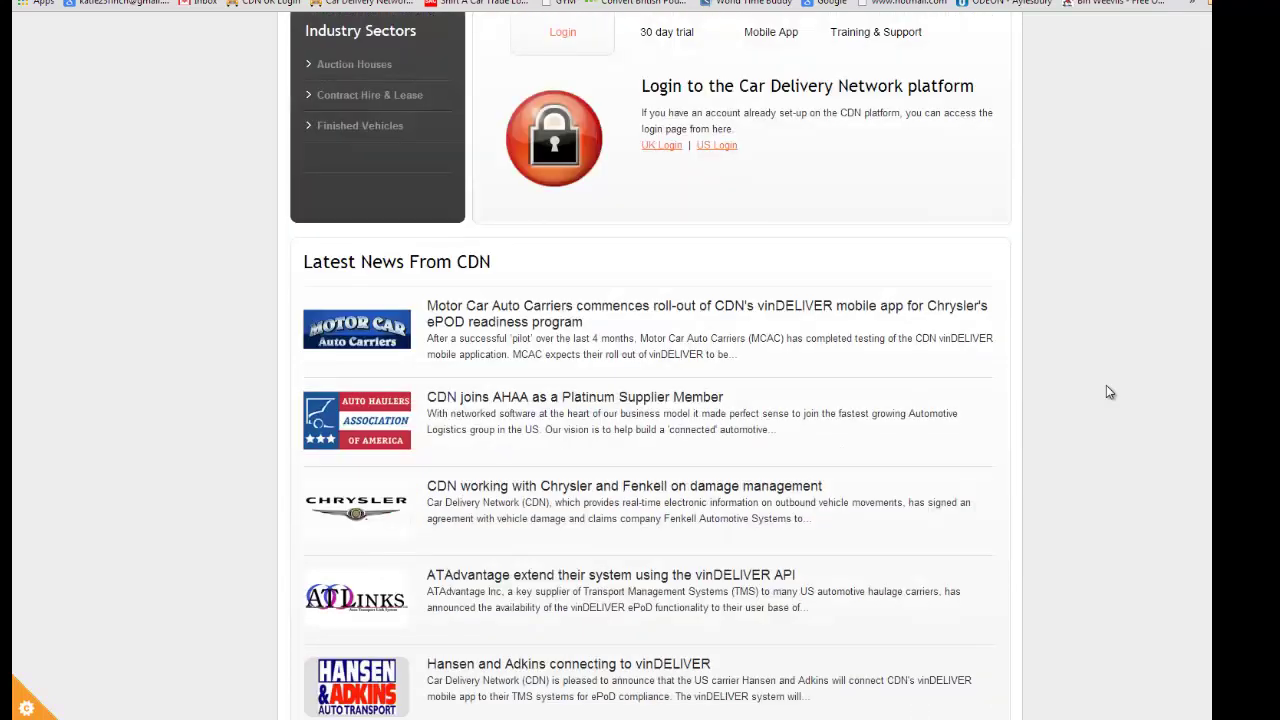
scroll(1106, 387, down, 1)
scroll(1106, 387, up, 1)
scroll(1106, 392, up, 1)
scroll(1106, 392, up, 1)
scroll(1106, 392, up, 1)
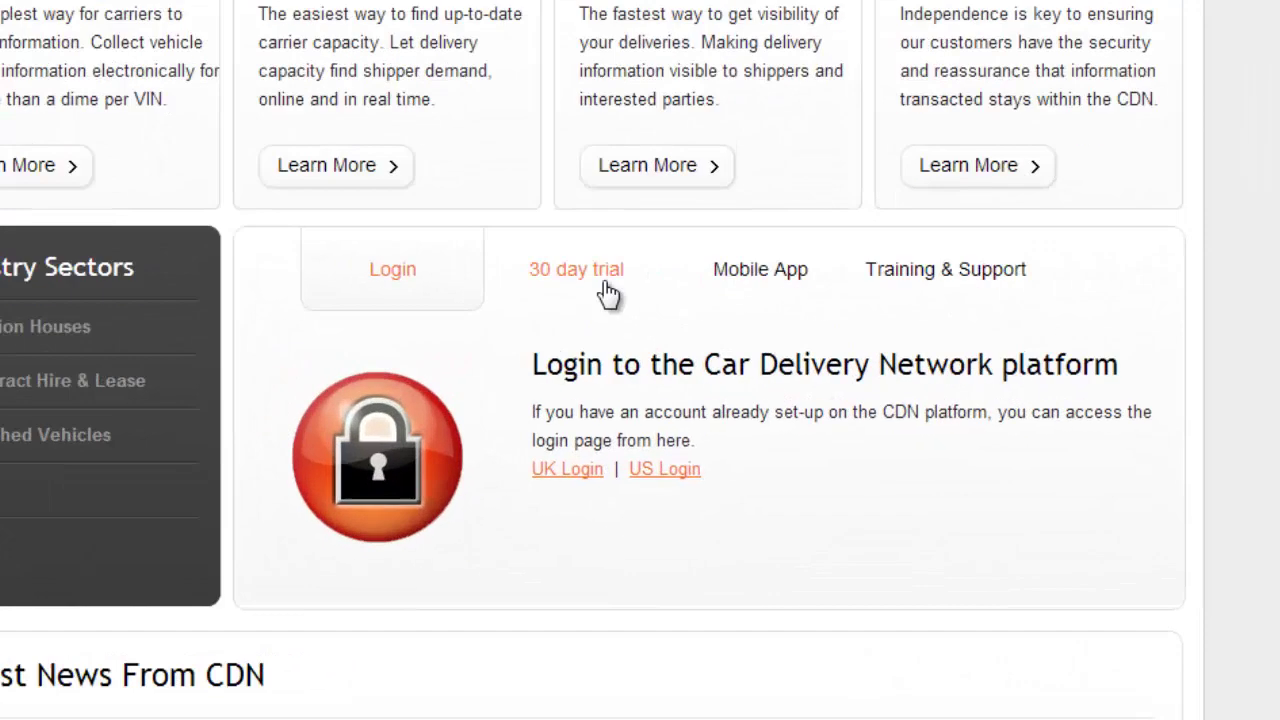
Go from the 30 day trial offer to the sign-up form for a UK business
click(679, 268)
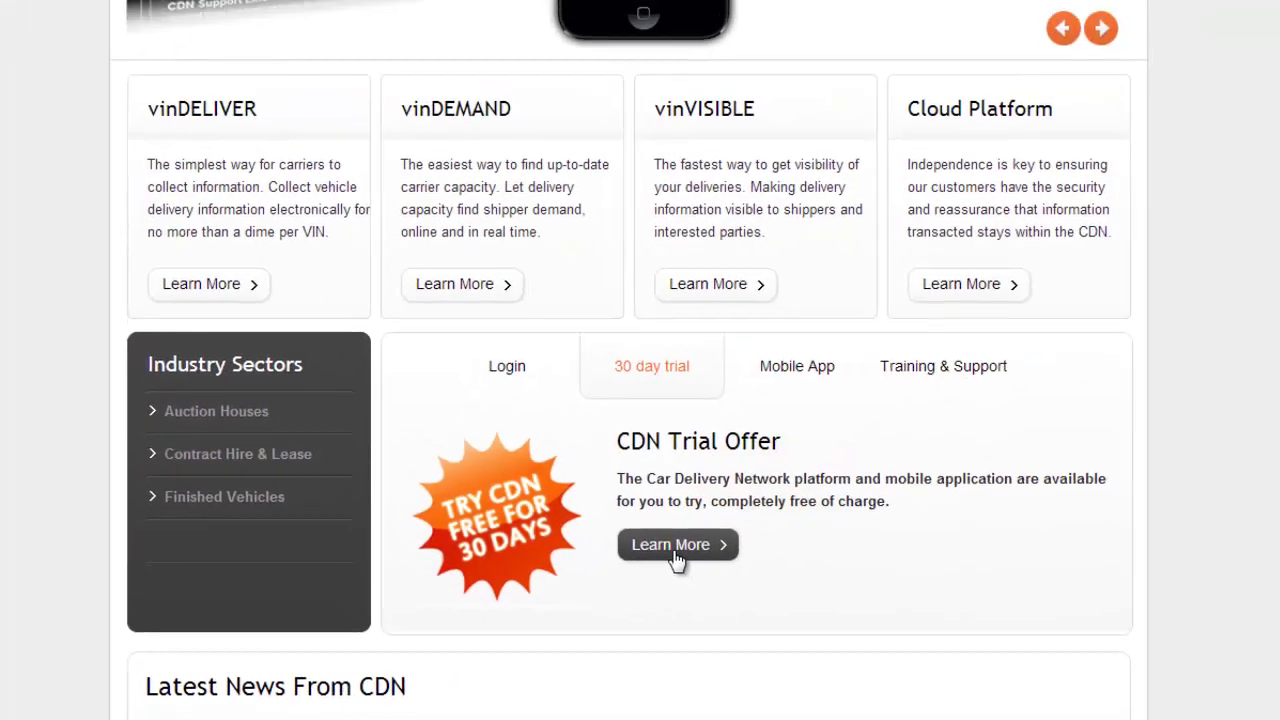
click(608, 500)
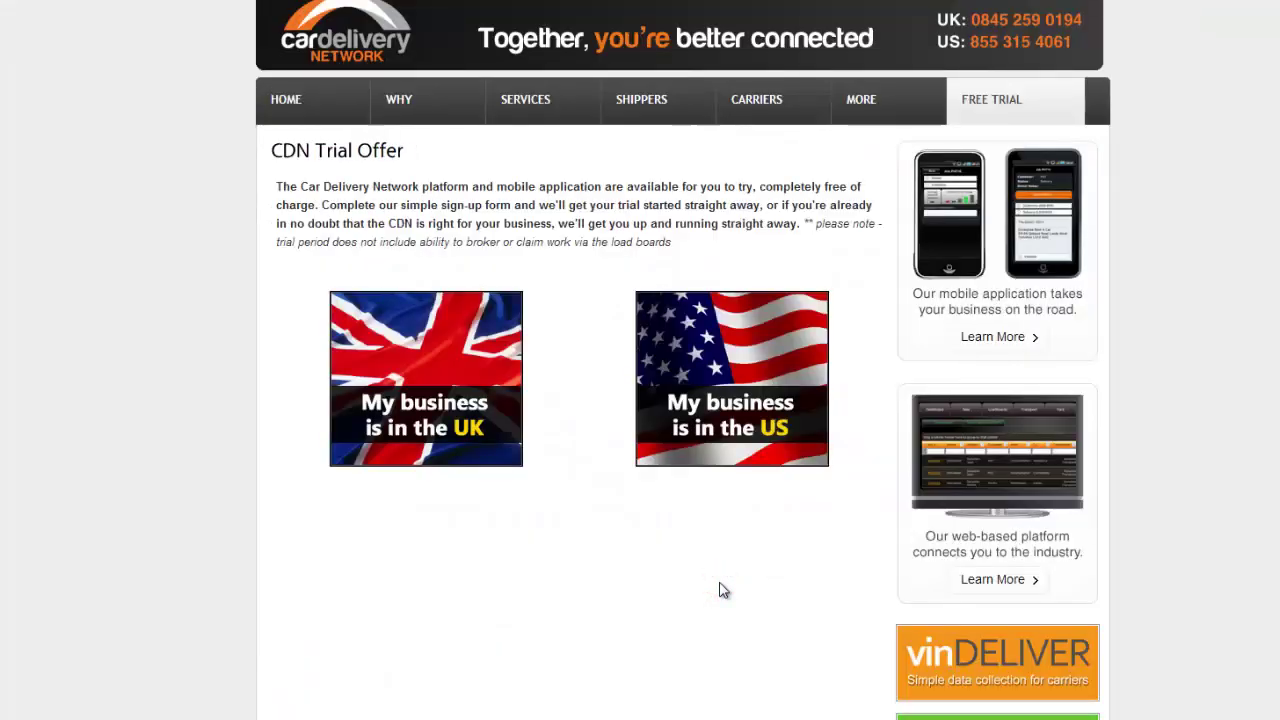
click(450, 392)
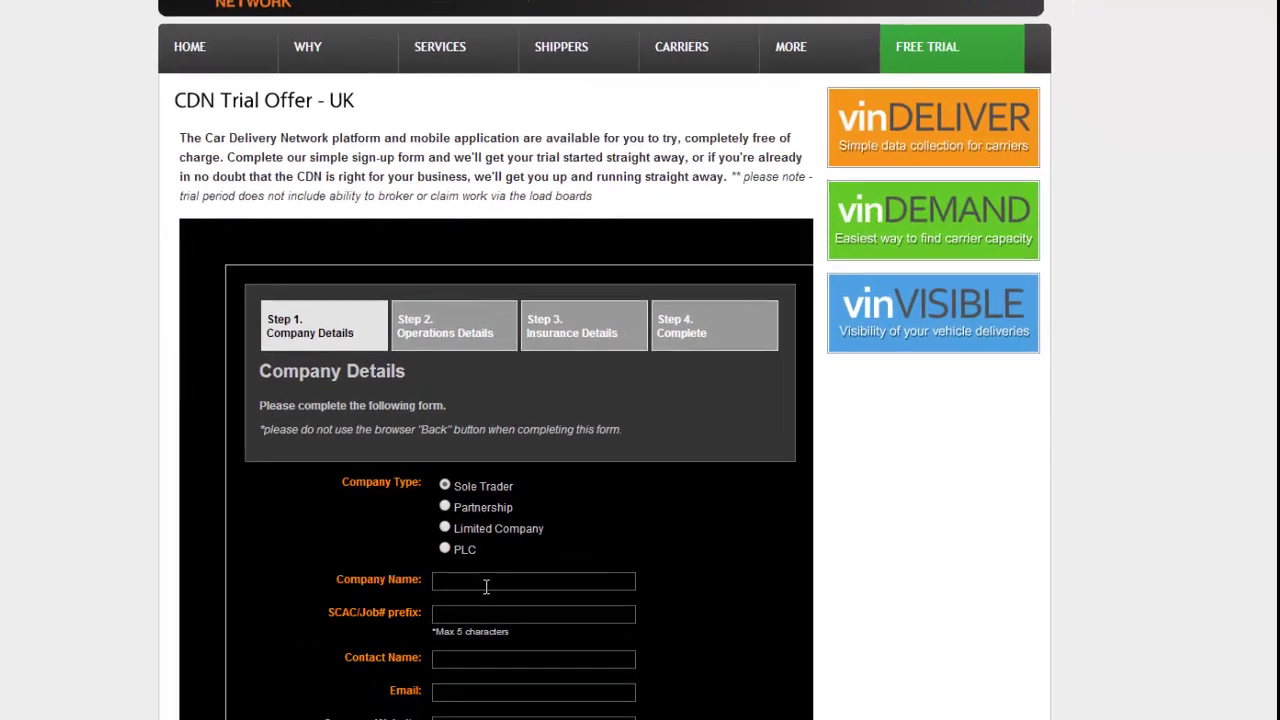
click(371, 540)
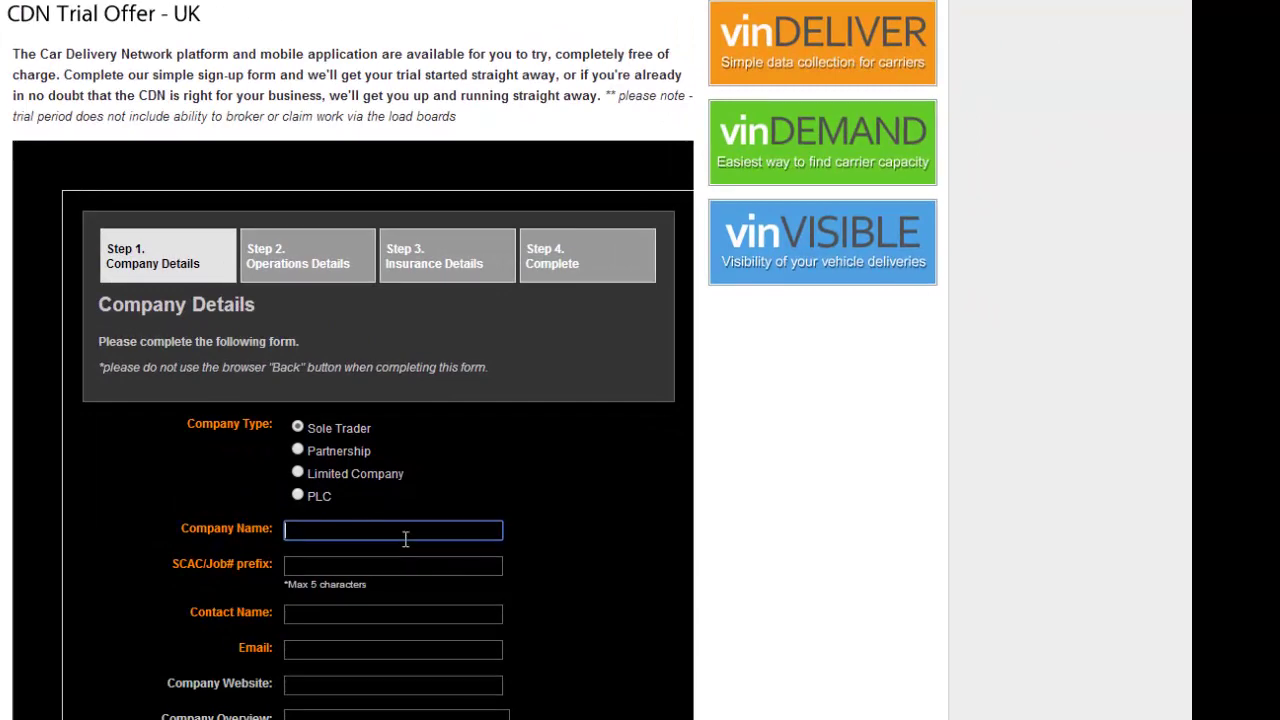
text(Finch)
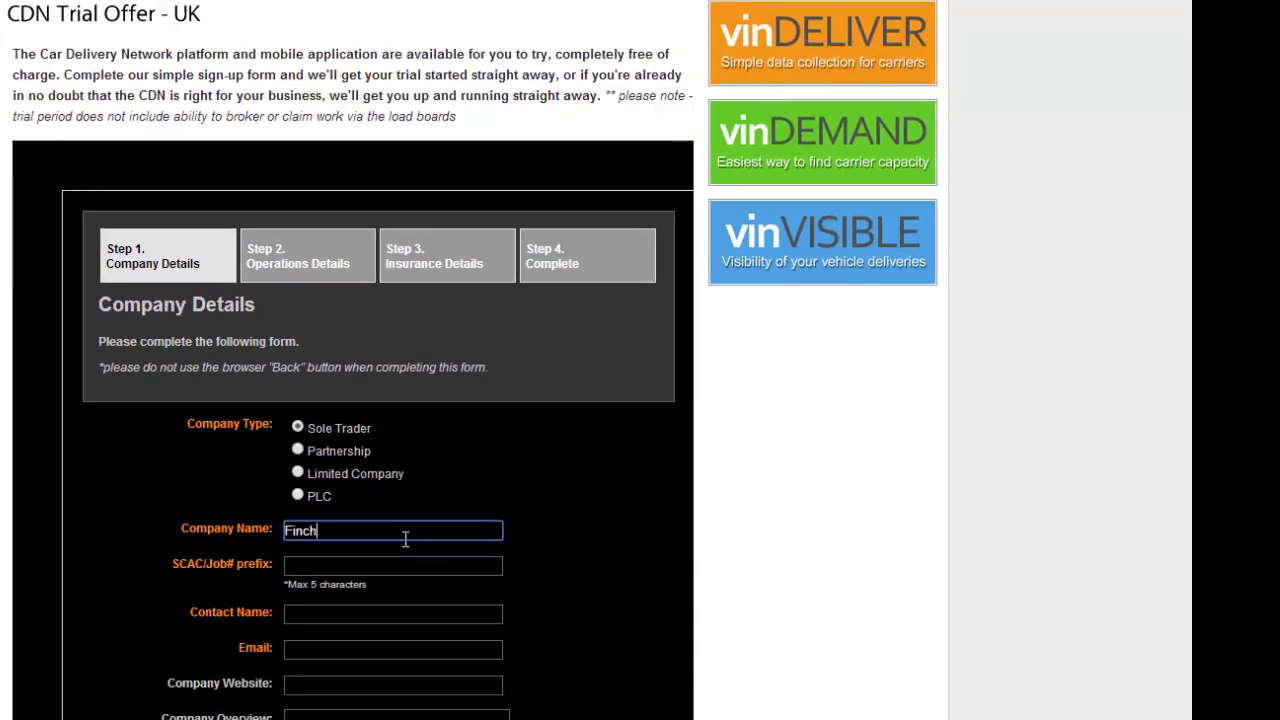
text('s Trans)
text(port)
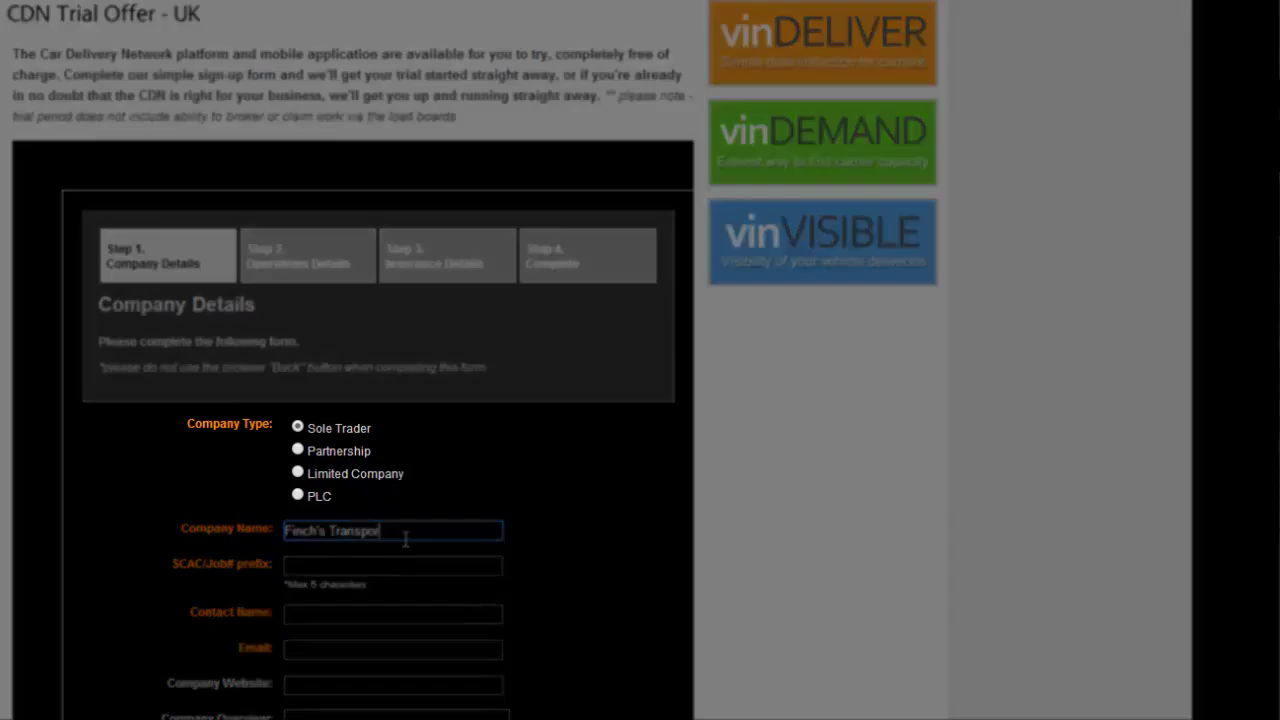
click(401, 573)
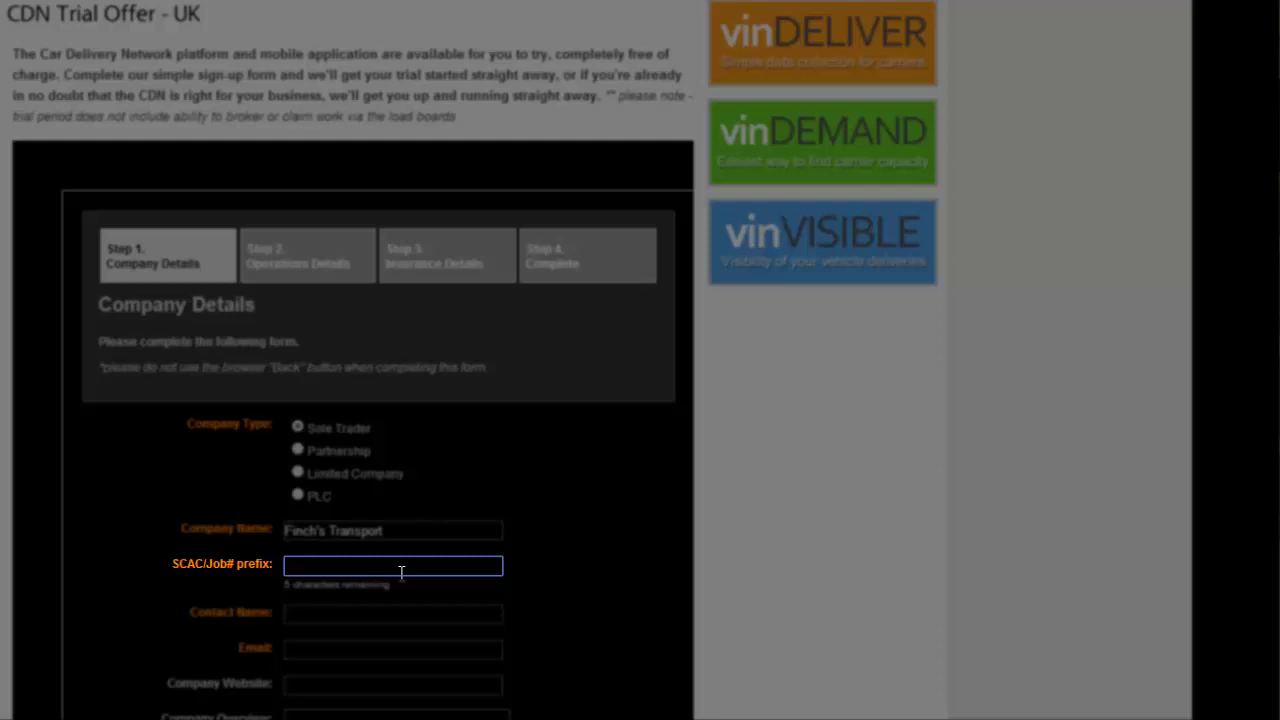
text(FINCH)
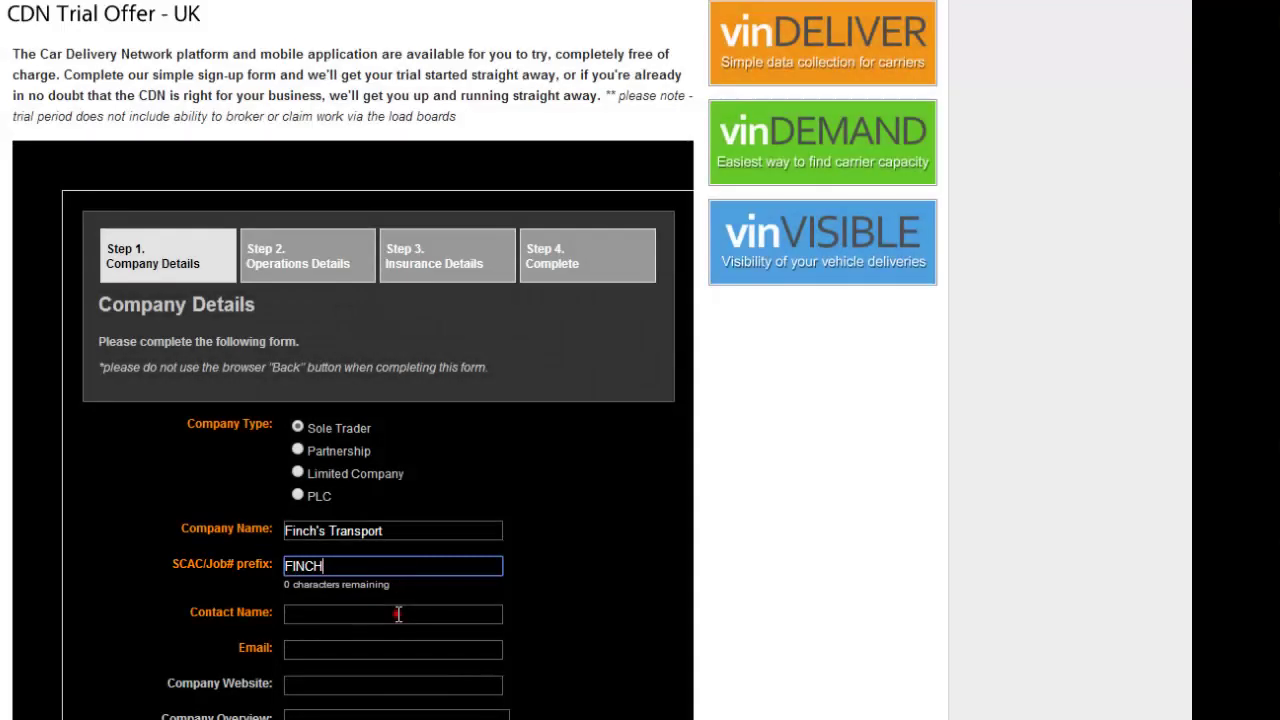
click(398, 614)
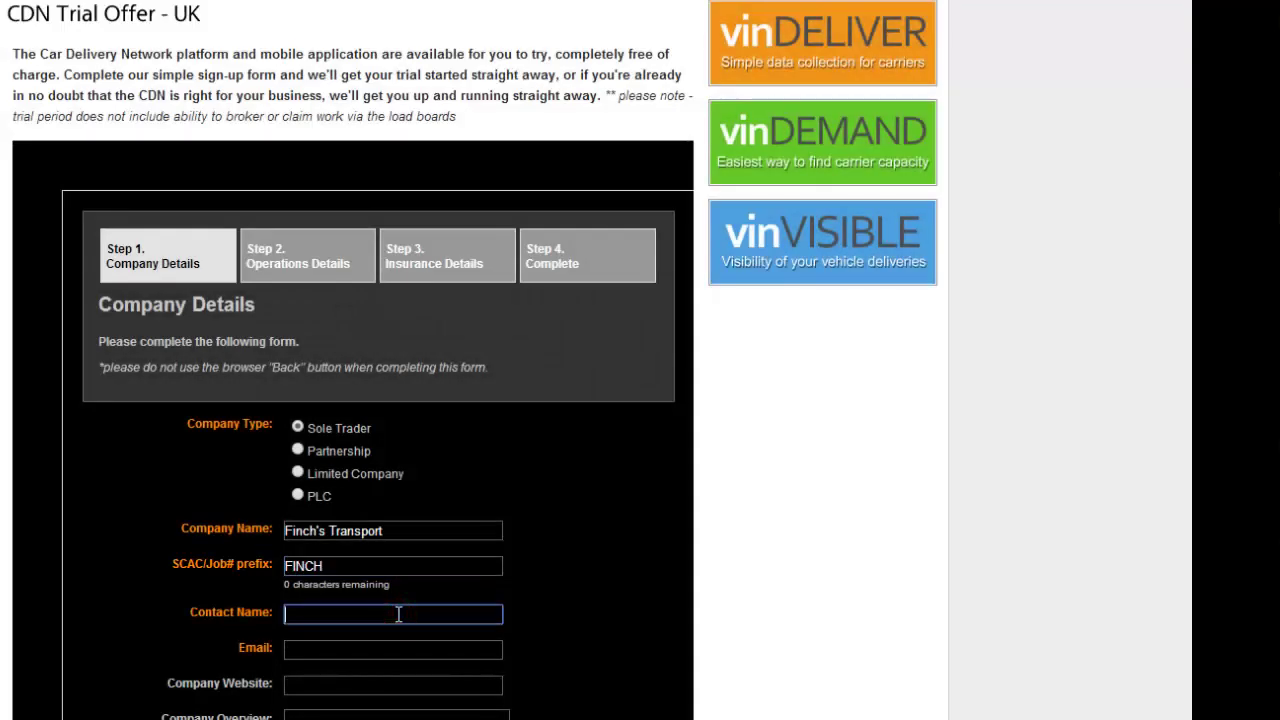
scroll(398, 614, down, 1)
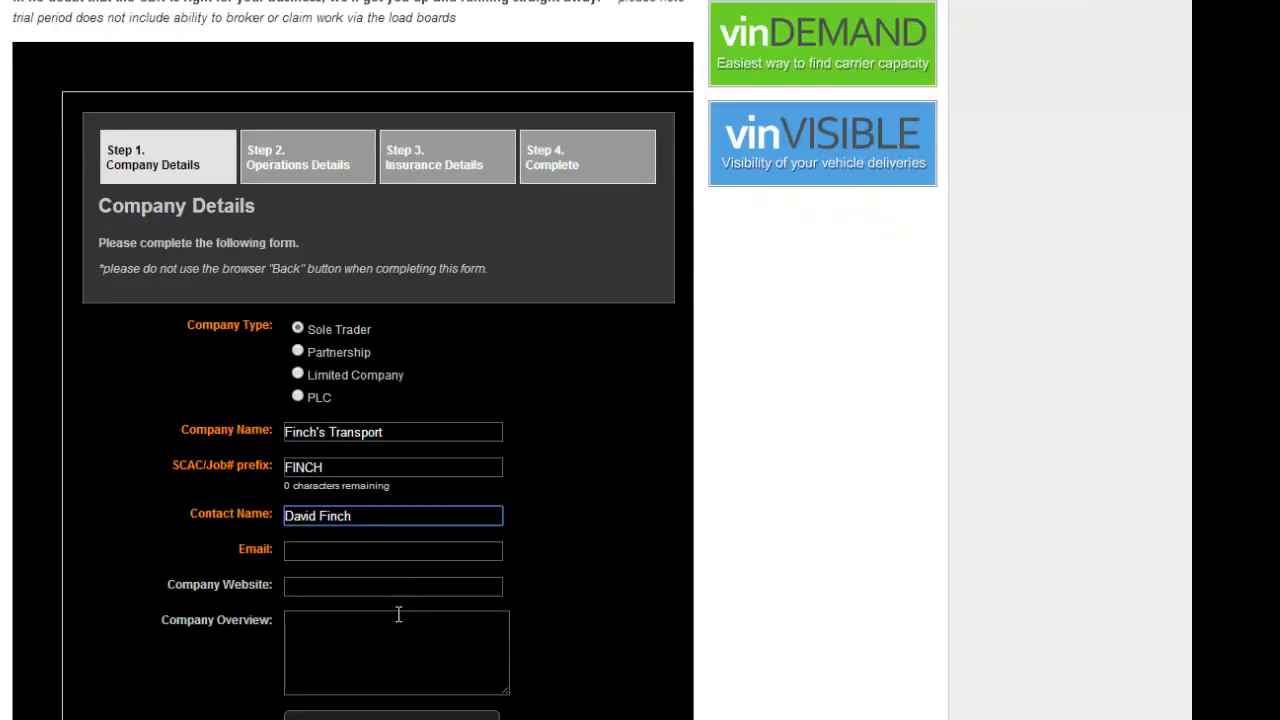
click(360, 551)
click(323, 586)
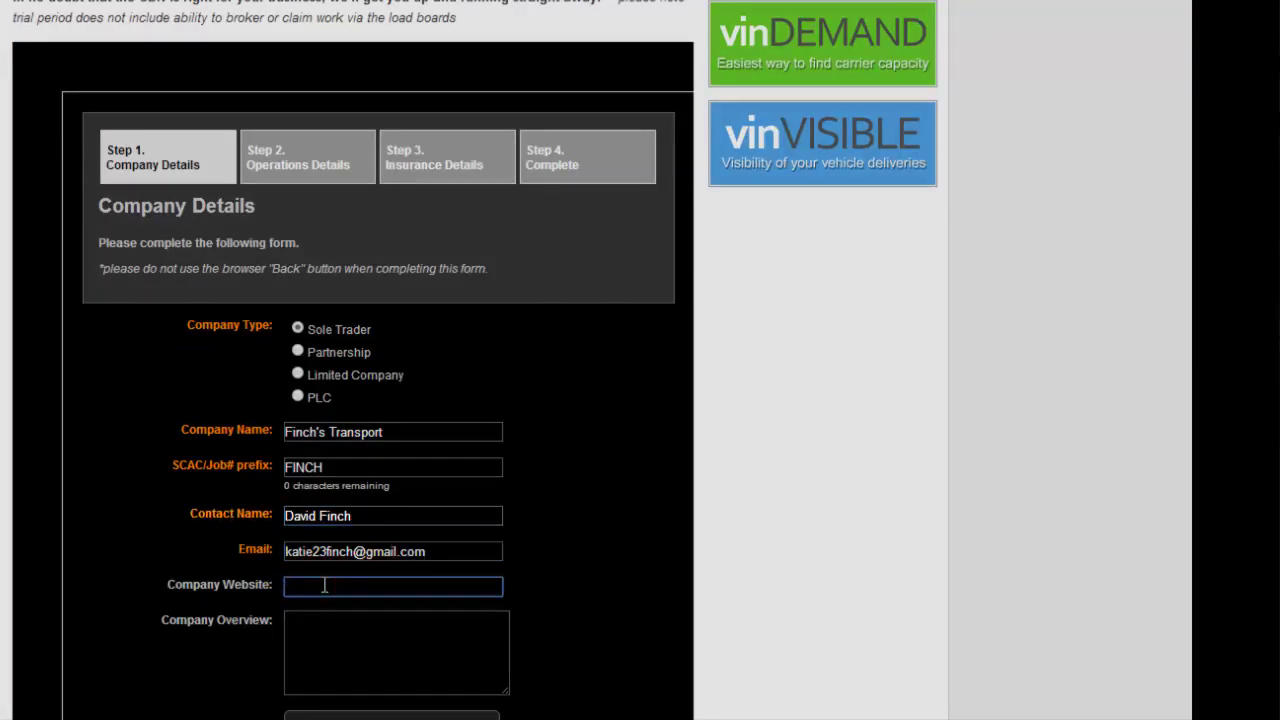
text(www)
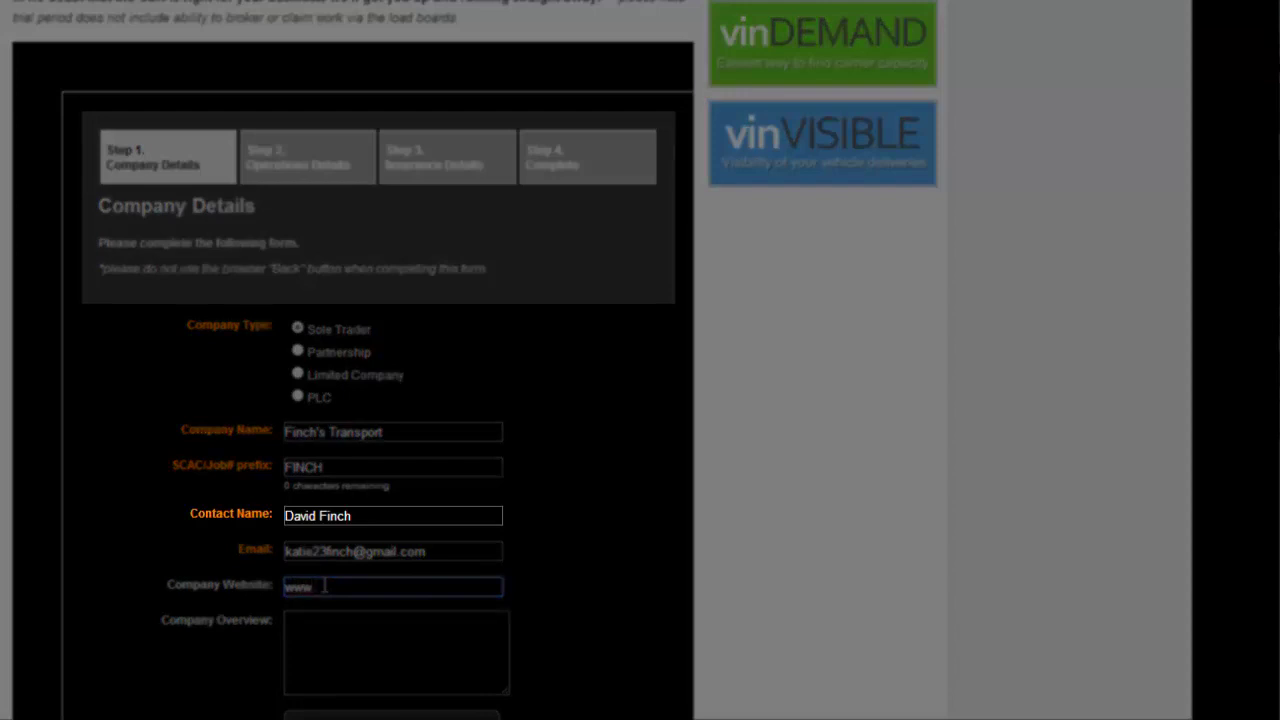
text(.finchs.com)
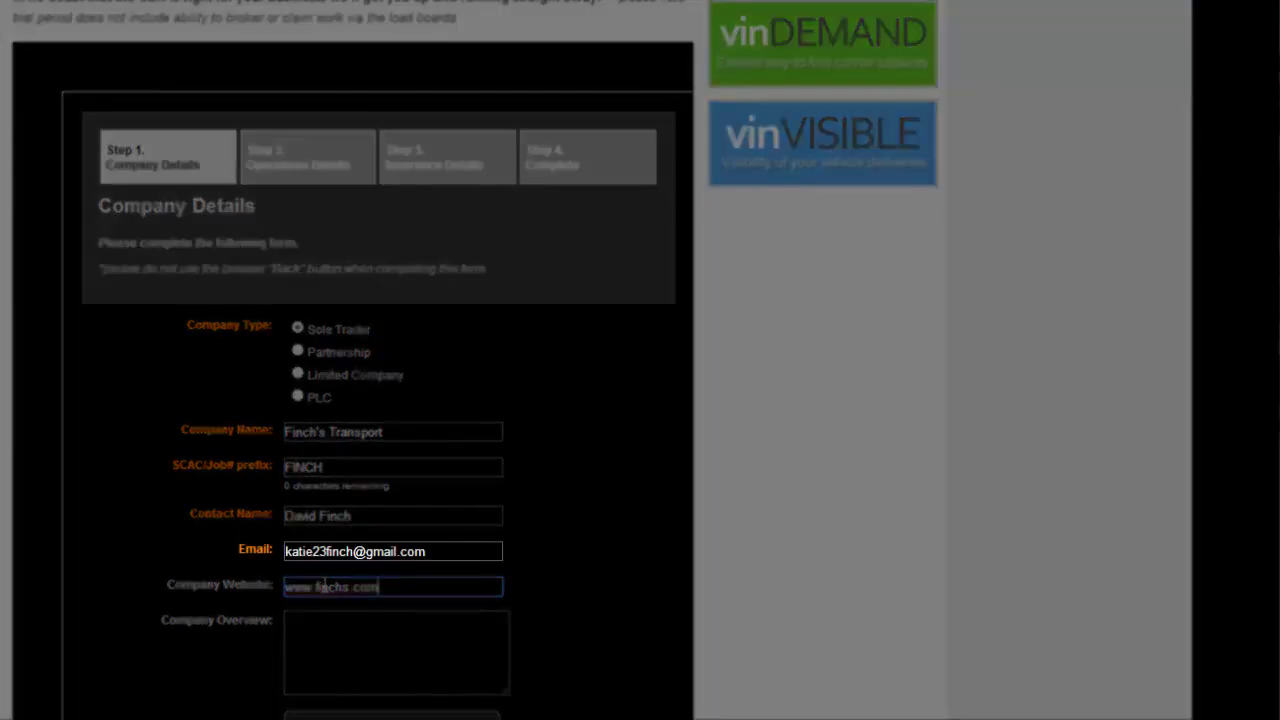
click(347, 640)
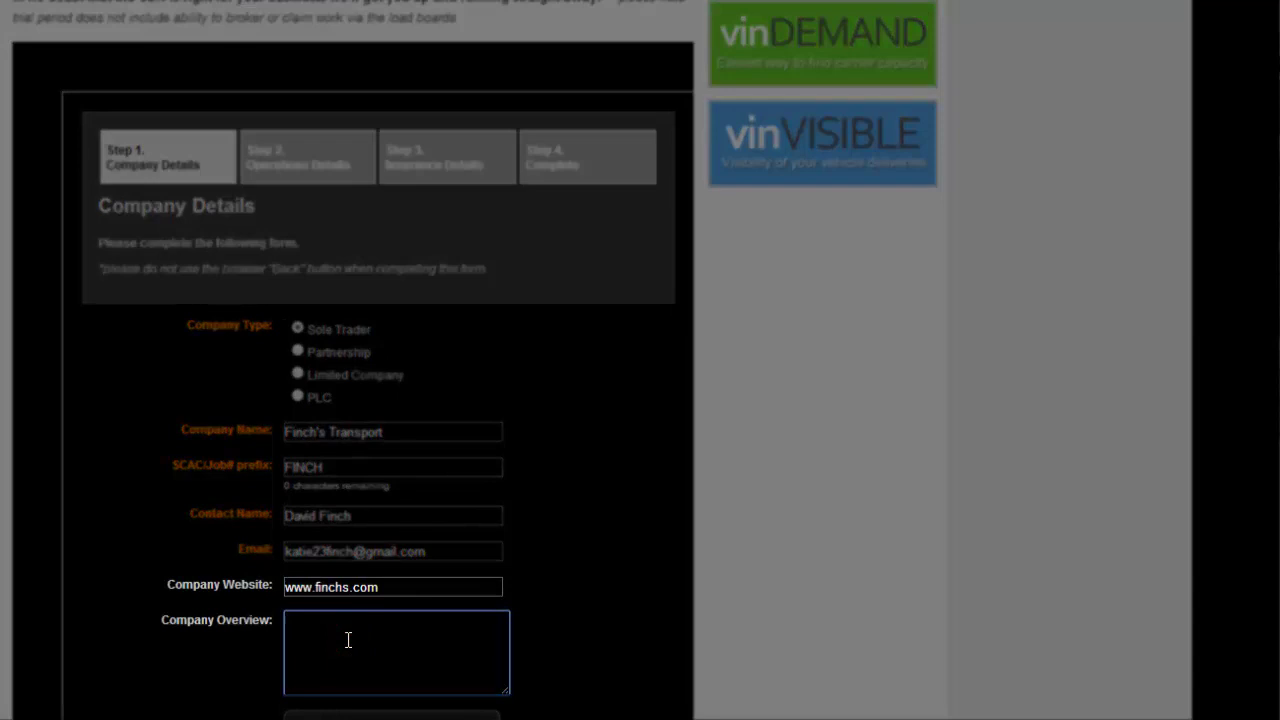
text(Established )
text(since 2000)
click(421, 622)
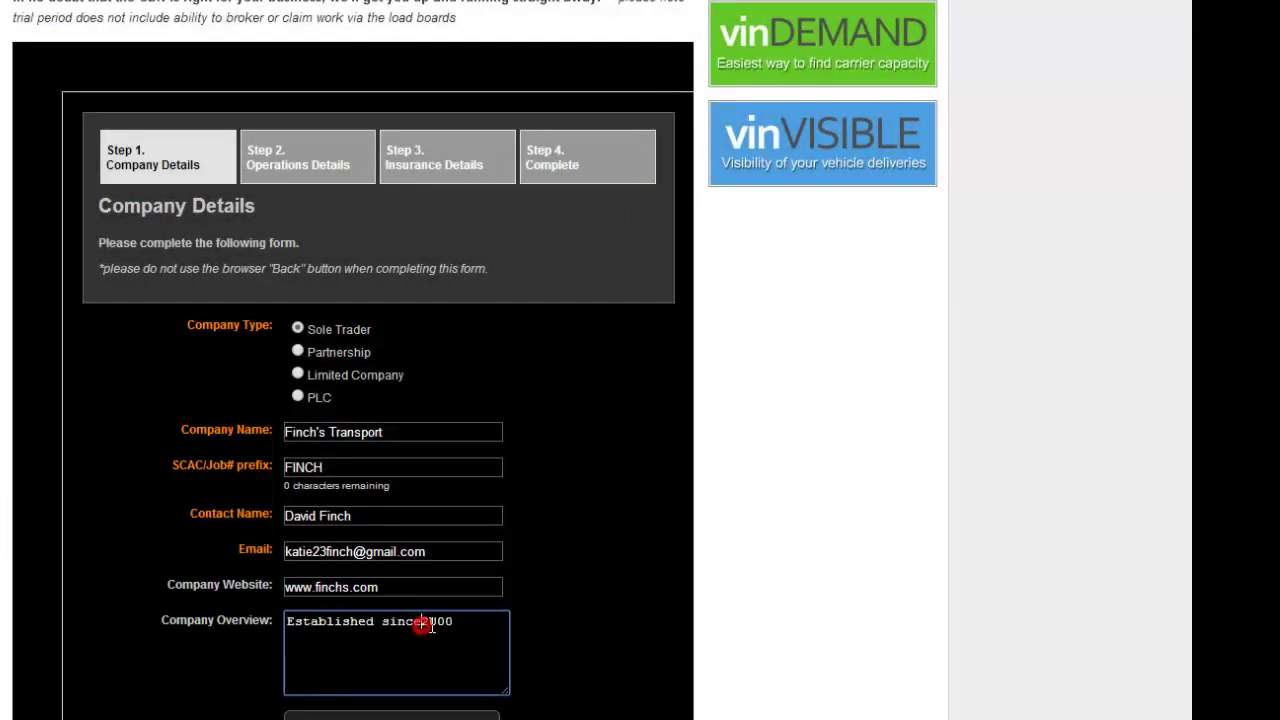
click(489, 622)
text(.)
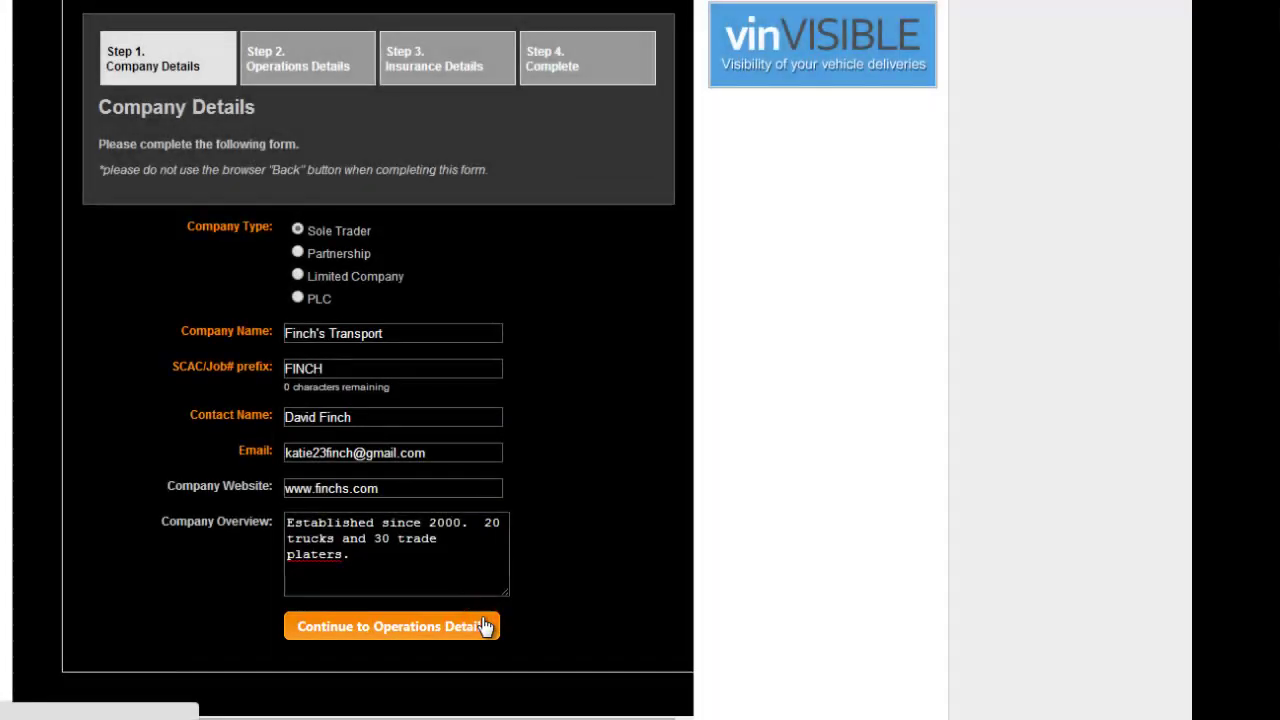
click(487, 626)
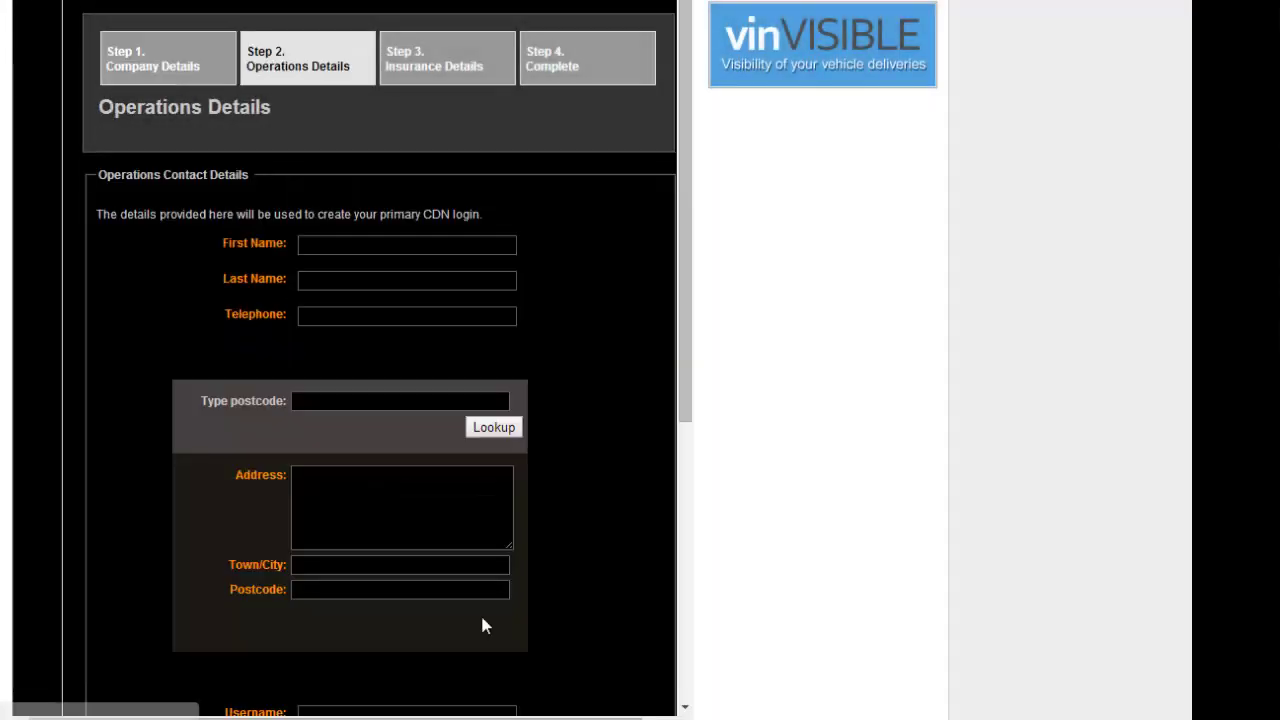
click(327, 244)
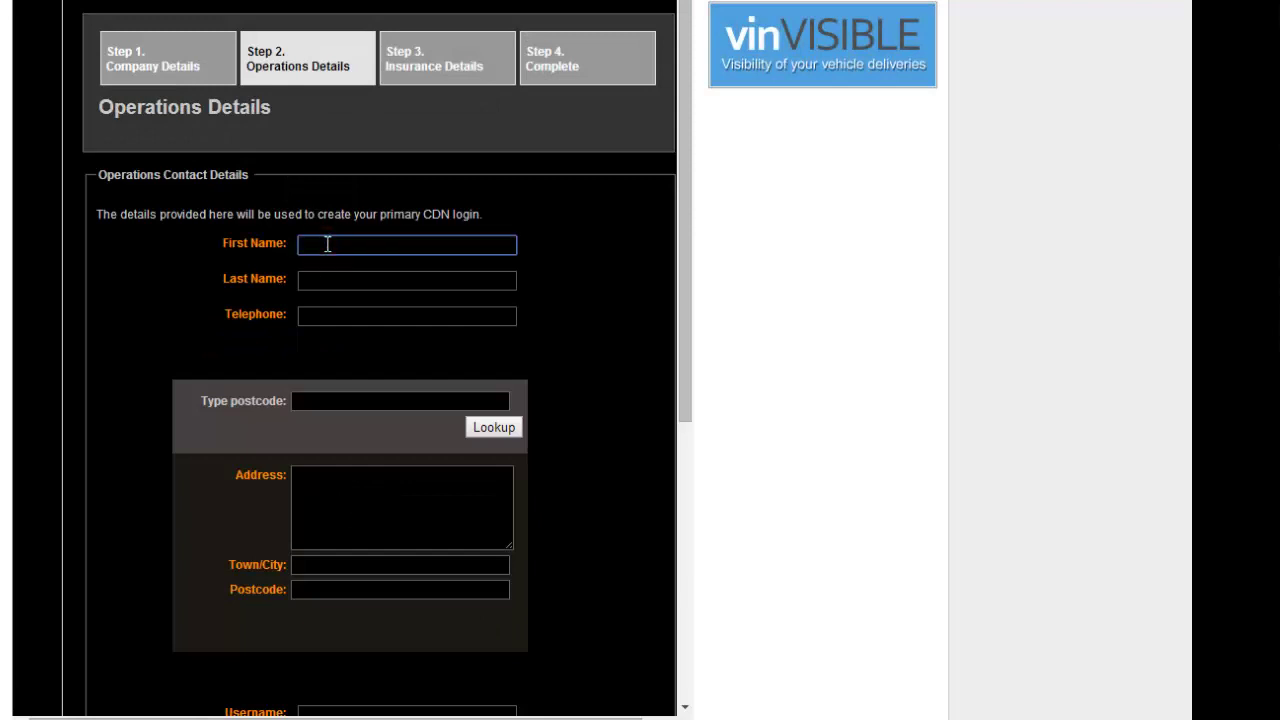
key(Tab)
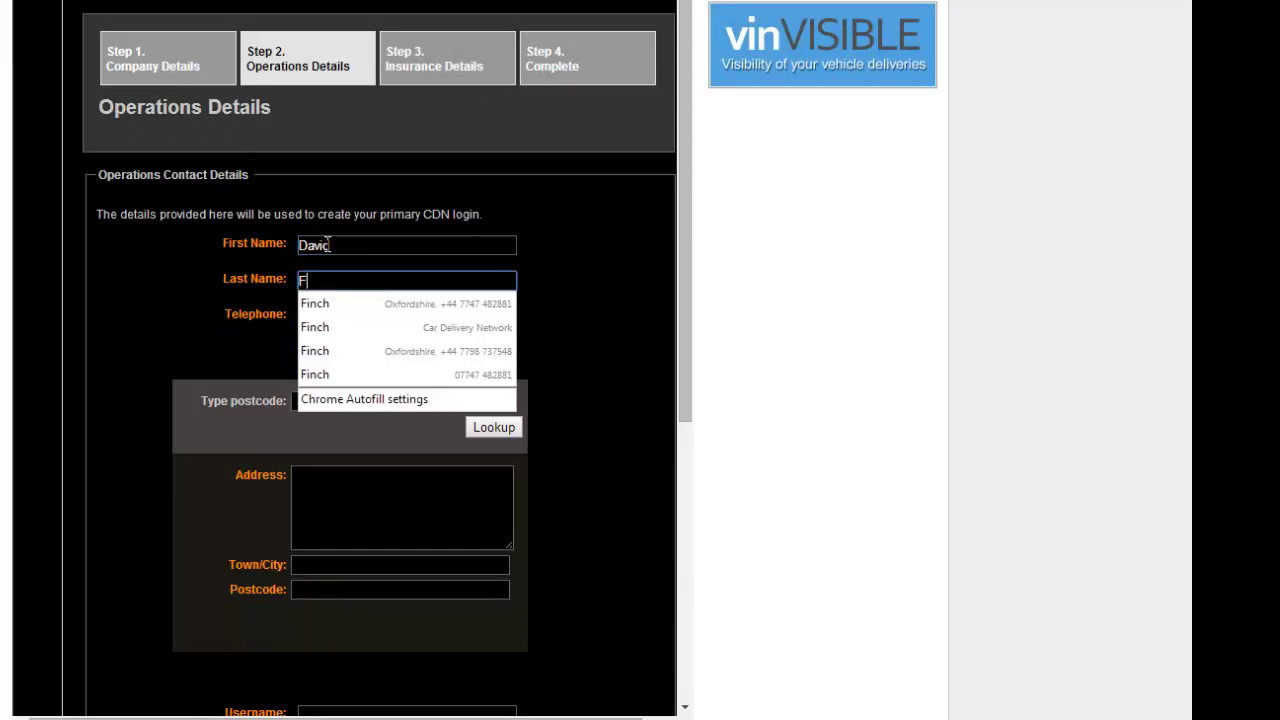
key(Tab)
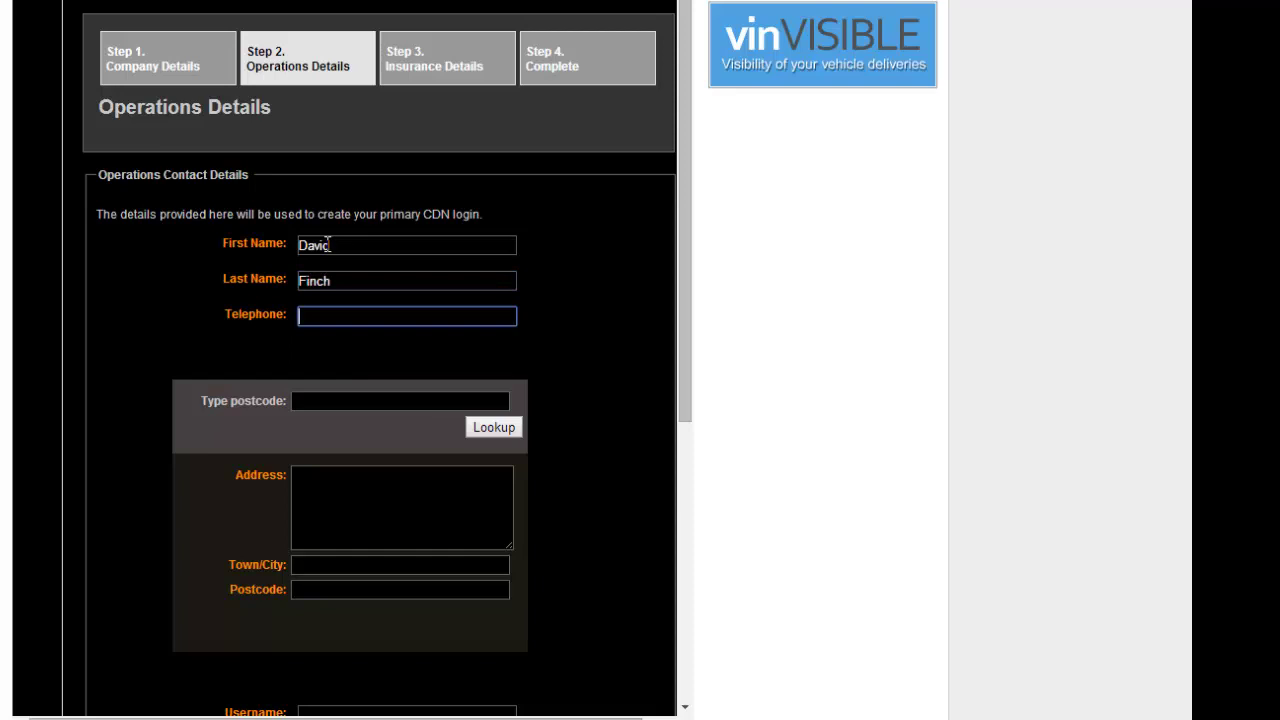
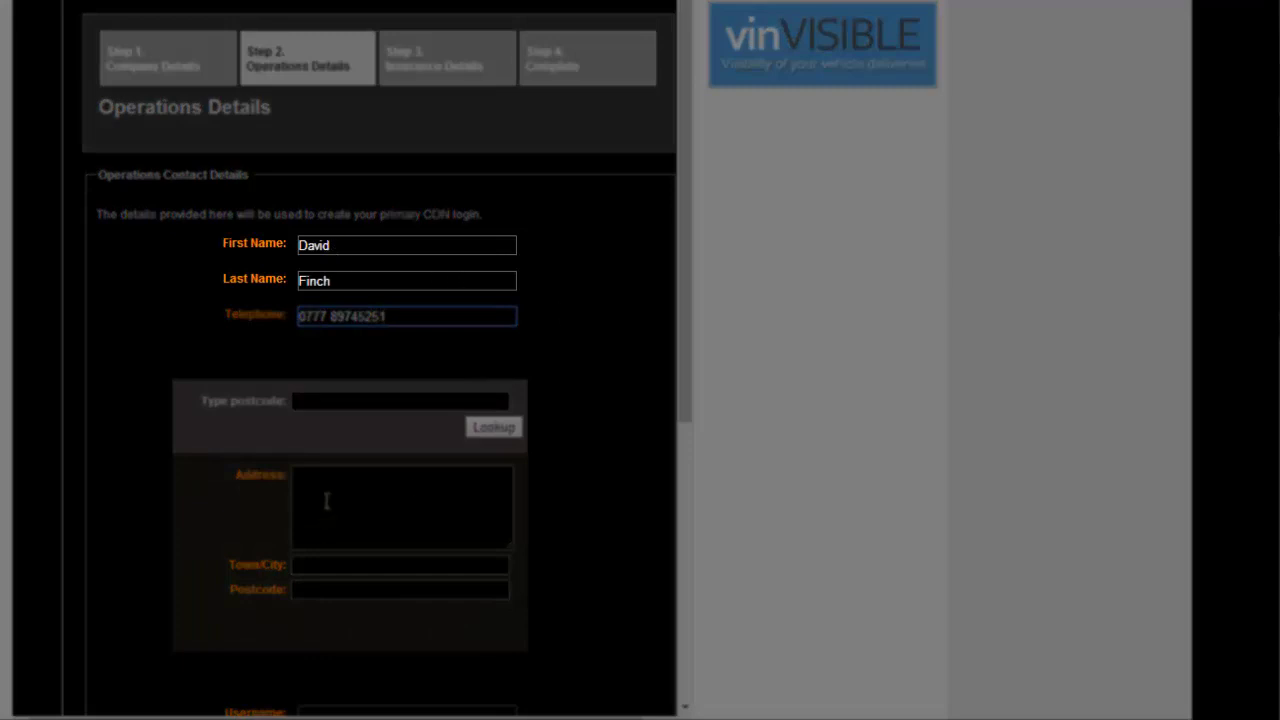
click(353, 402)
text(cv)
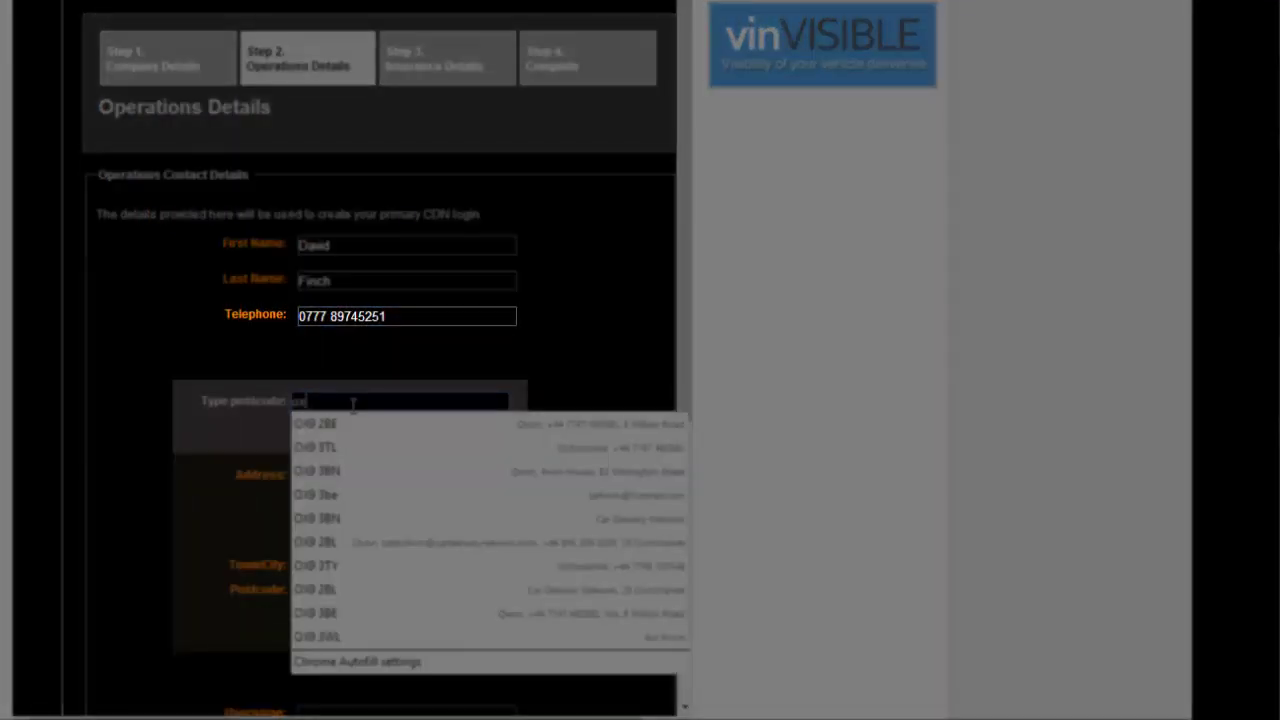
text(8 2wl)
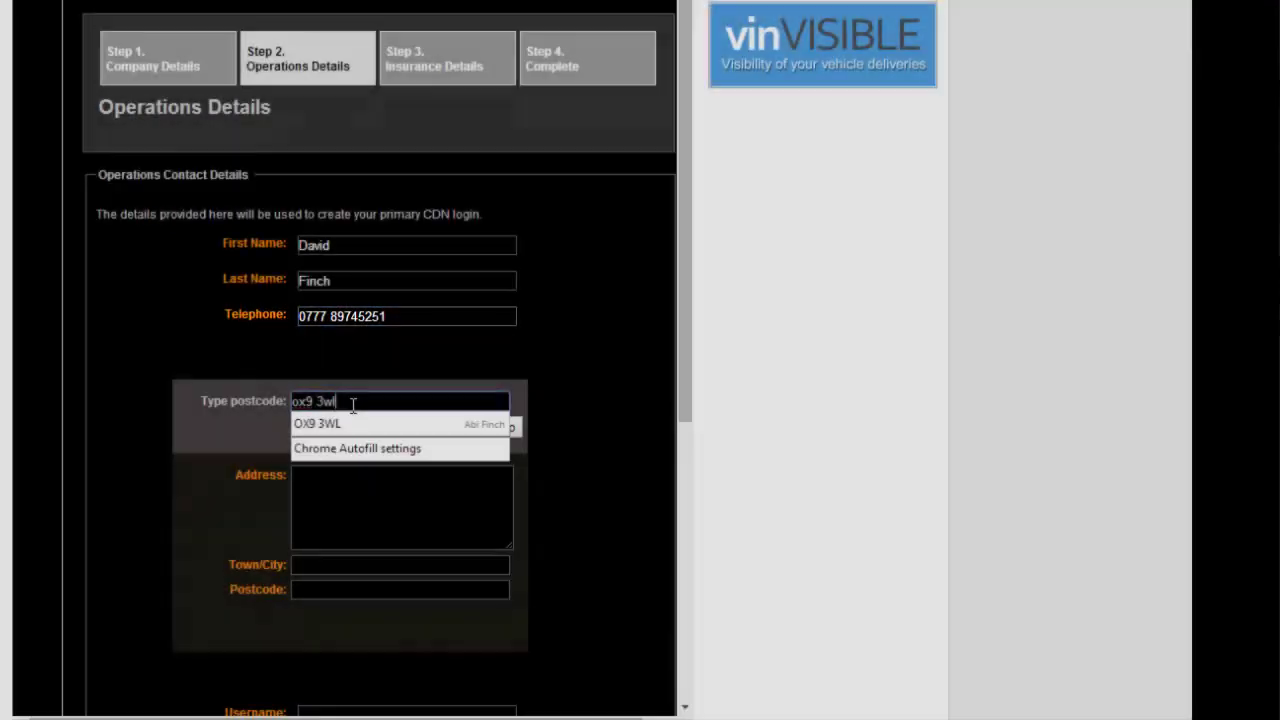
click(364, 423)
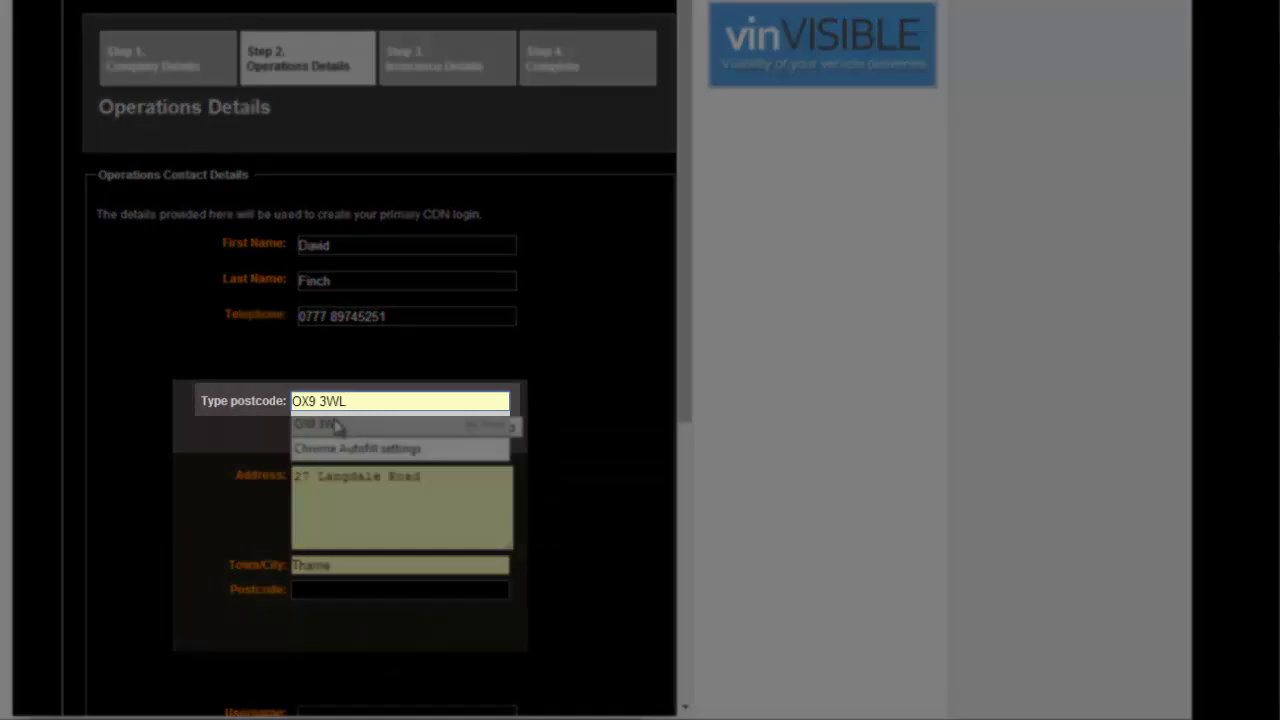
key(Tab)
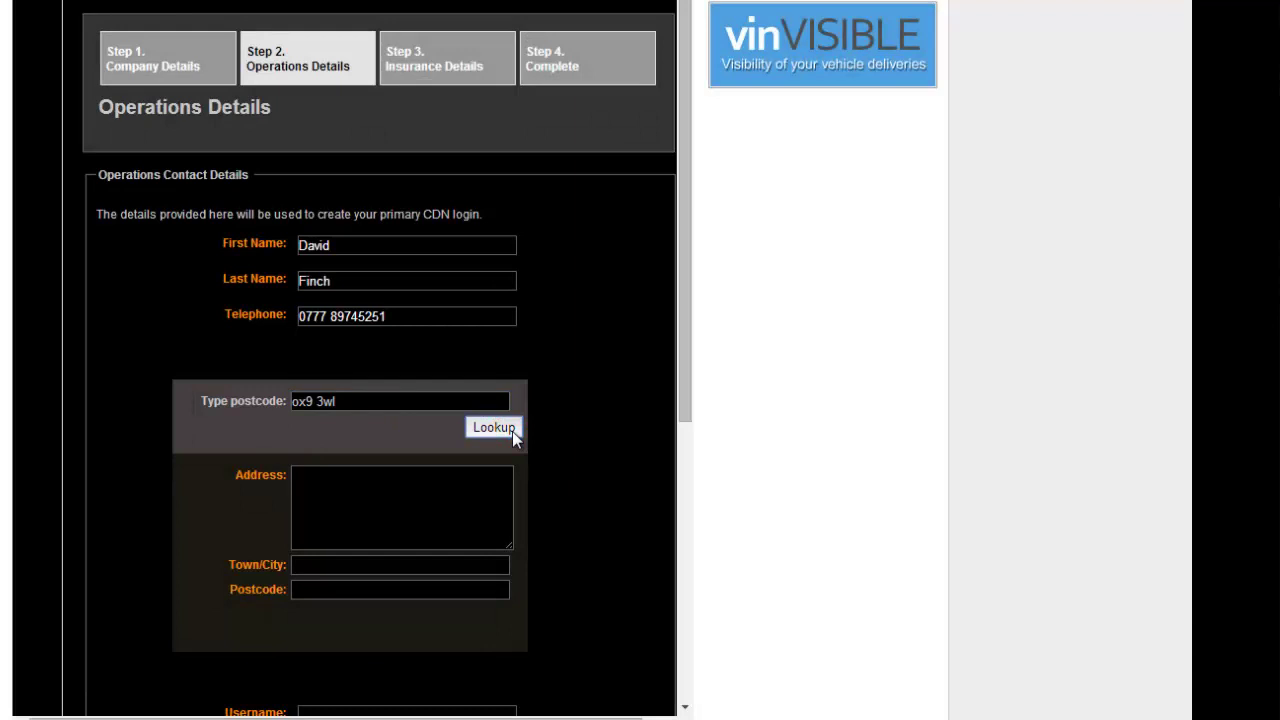
click(512, 431)
click(426, 400)
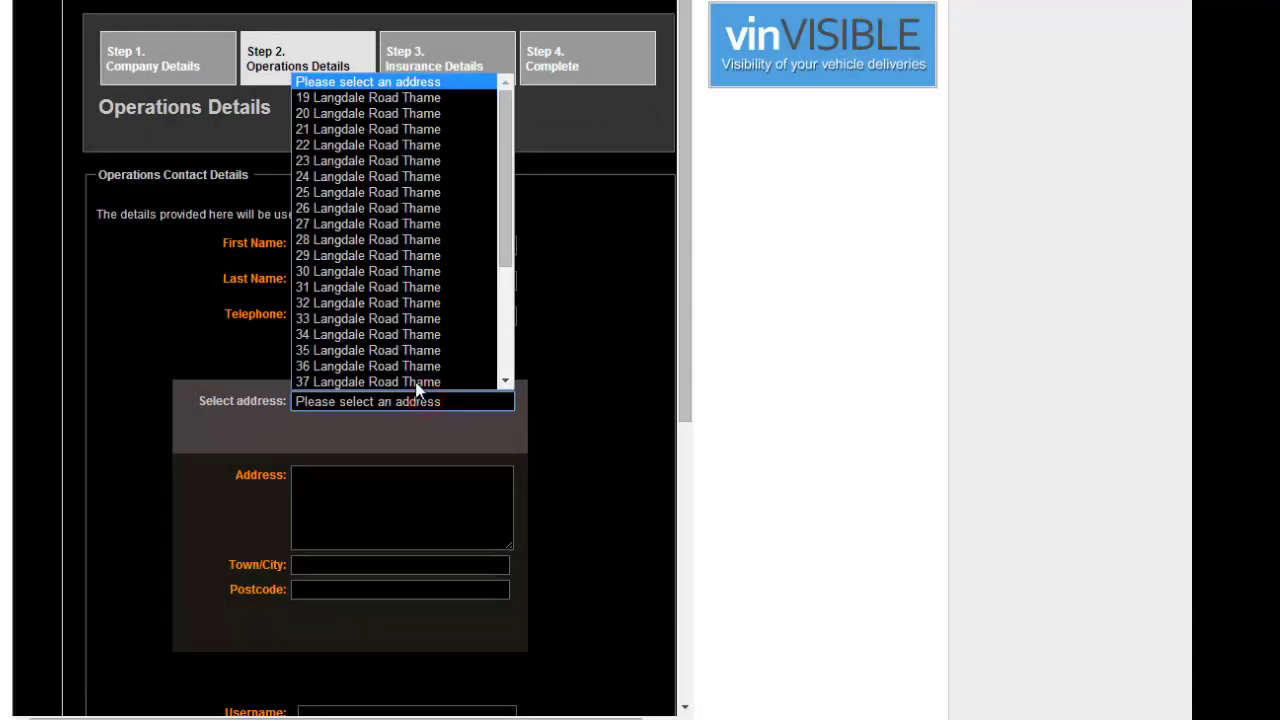
click(377, 226)
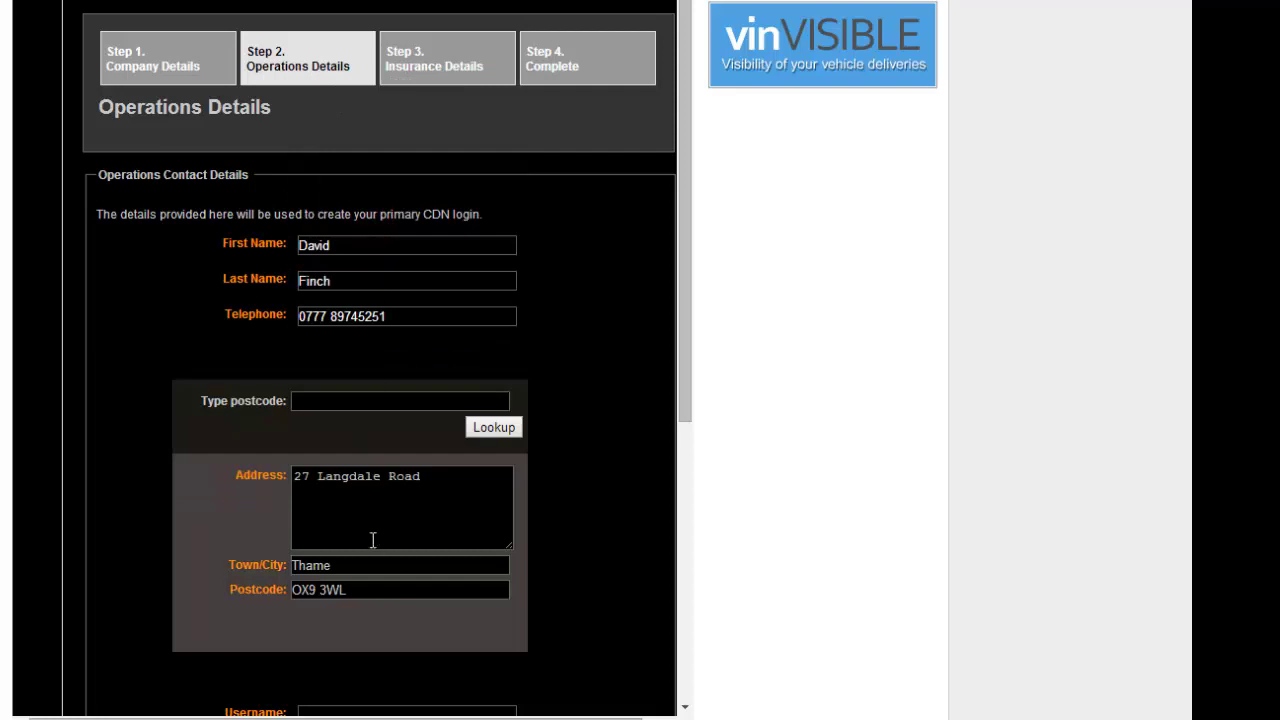
scroll(366, 505, down, 1)
scroll(366, 513, down, 1)
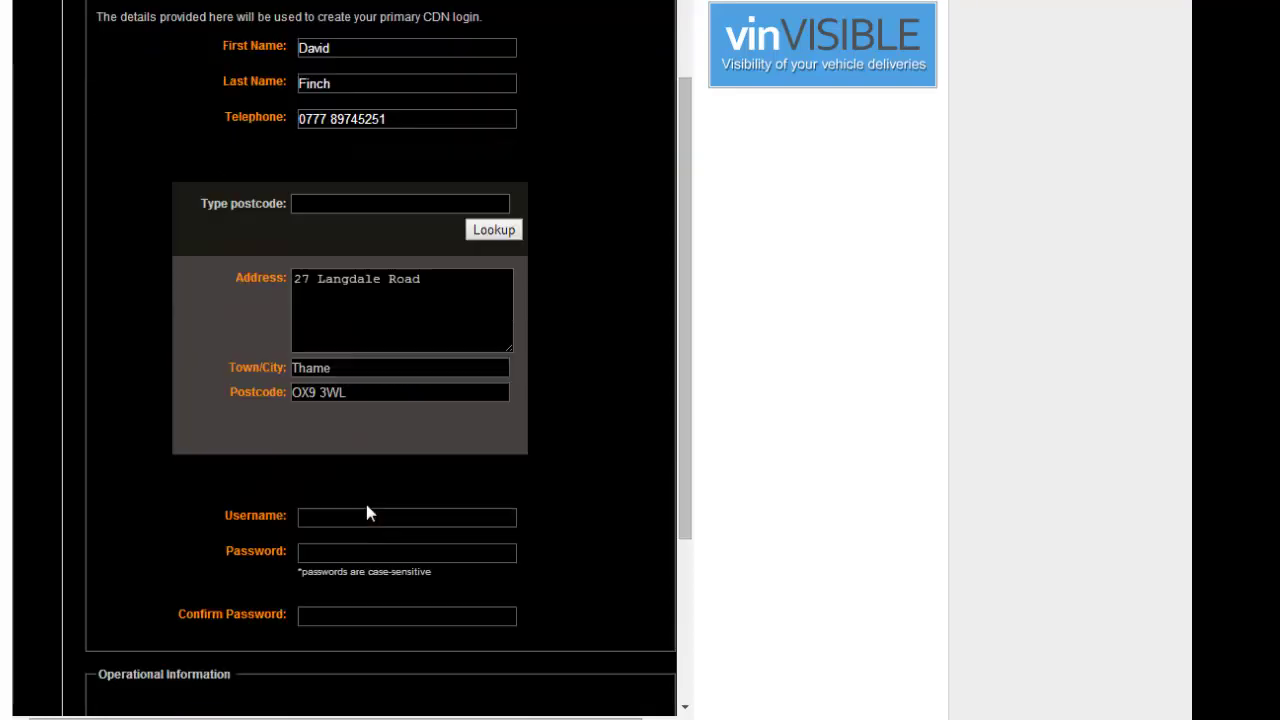
click(381, 520)
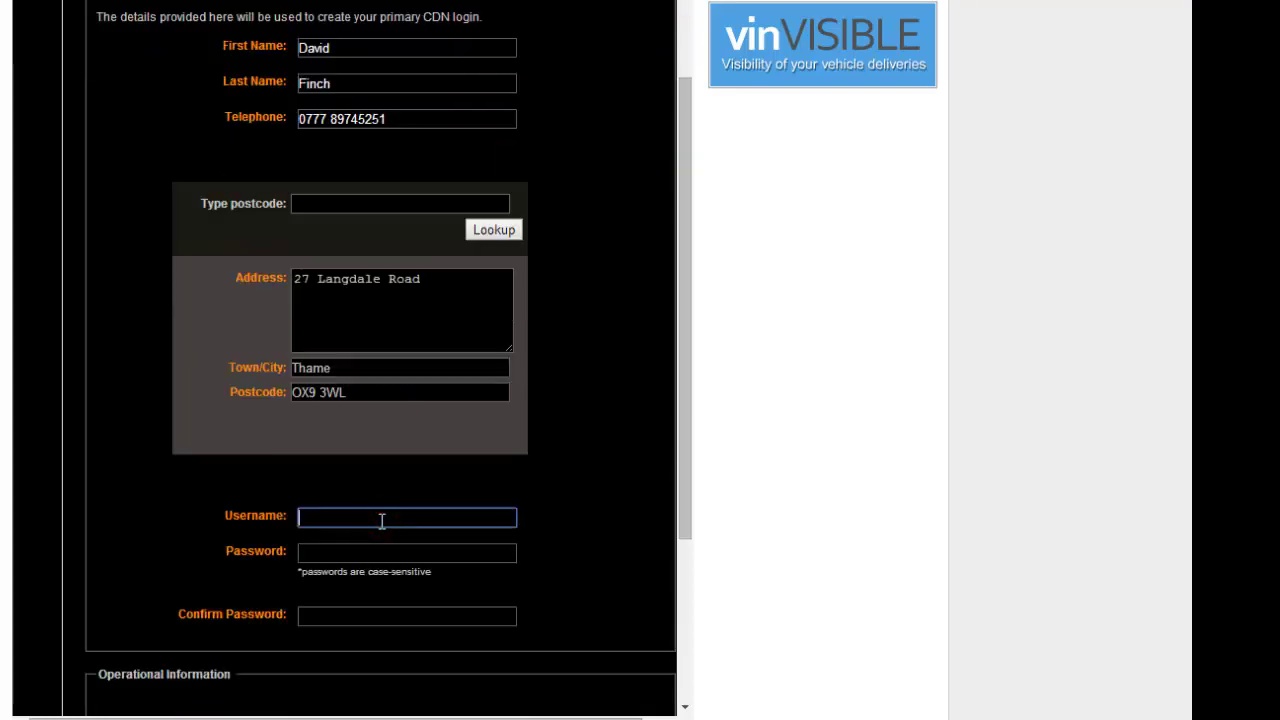
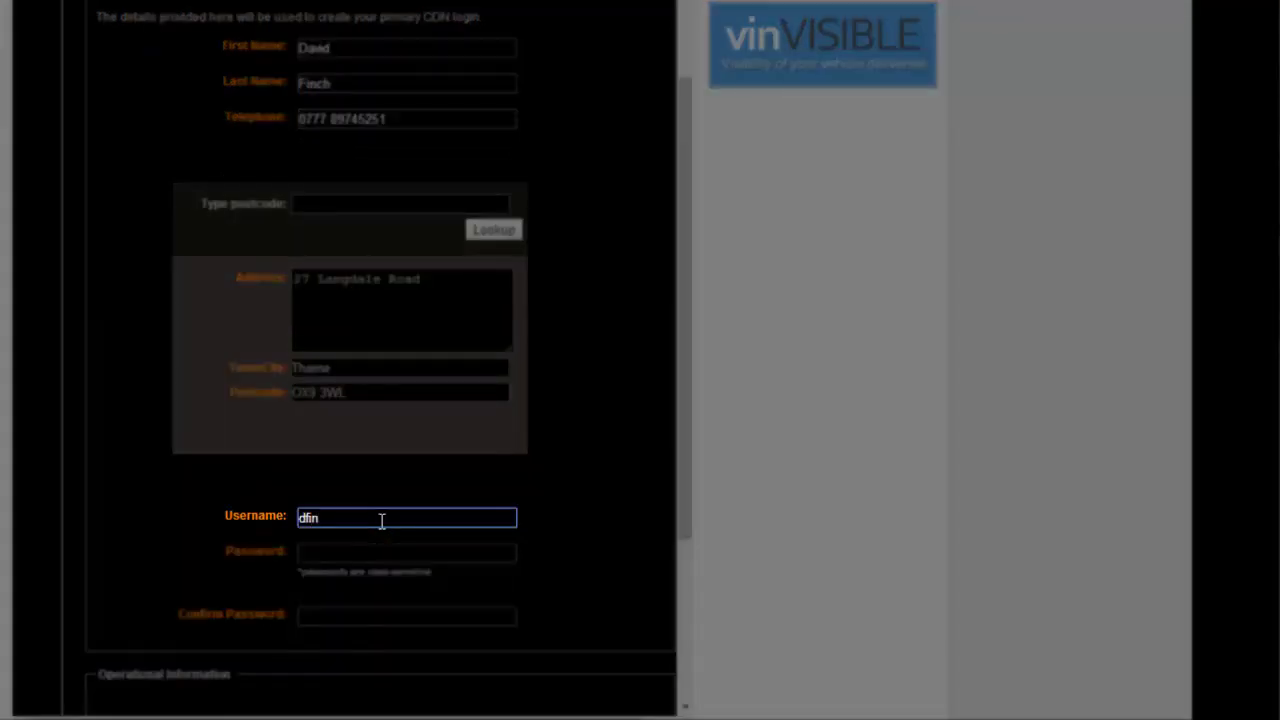
key(Tab)
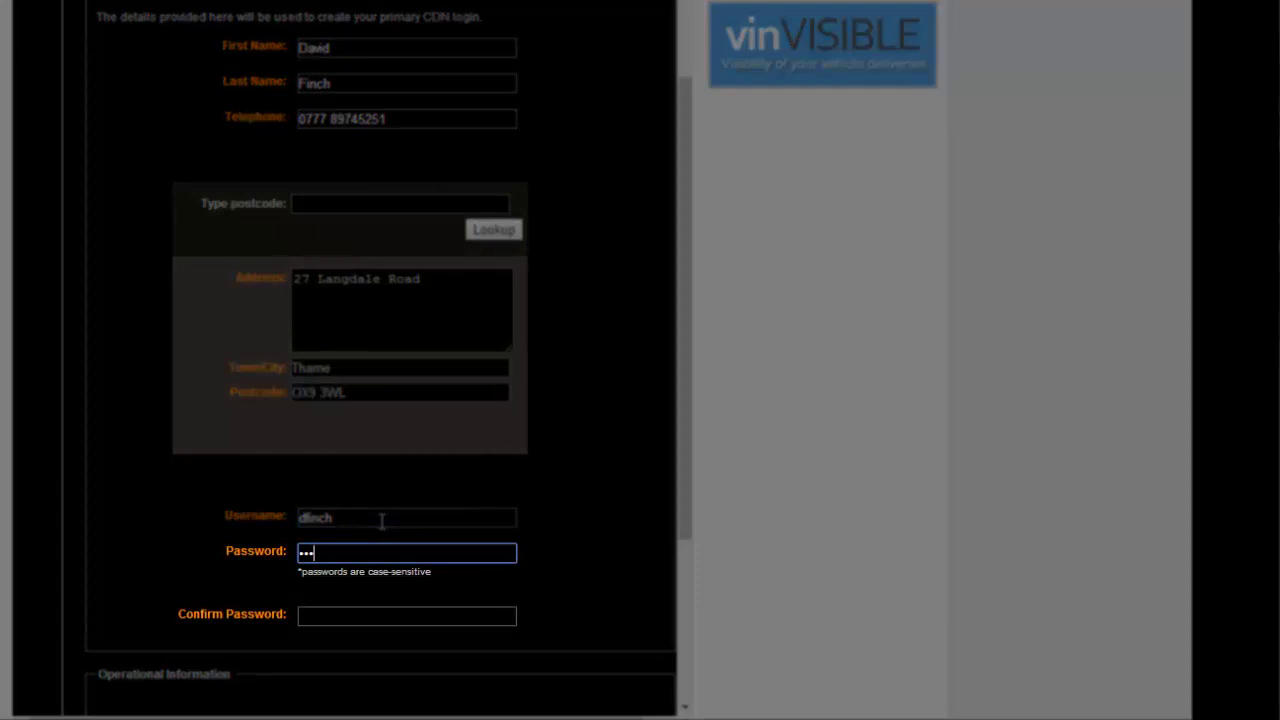
key(Tab)
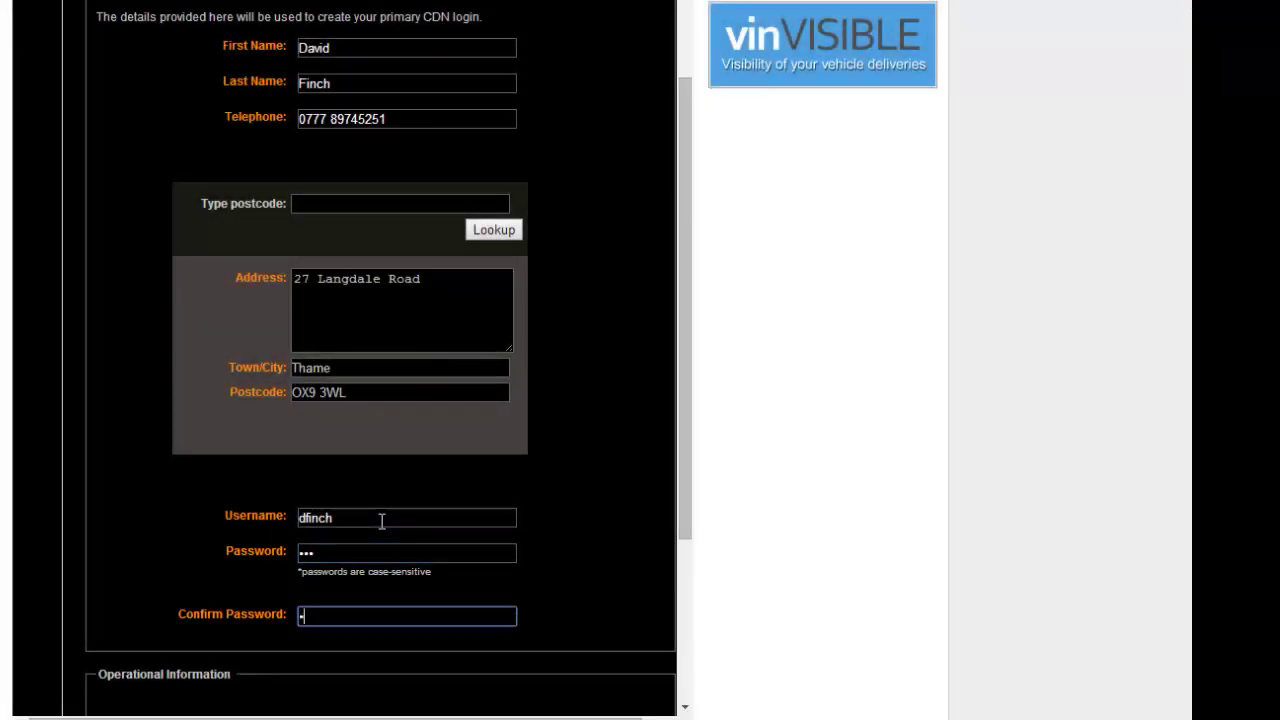
text(23)
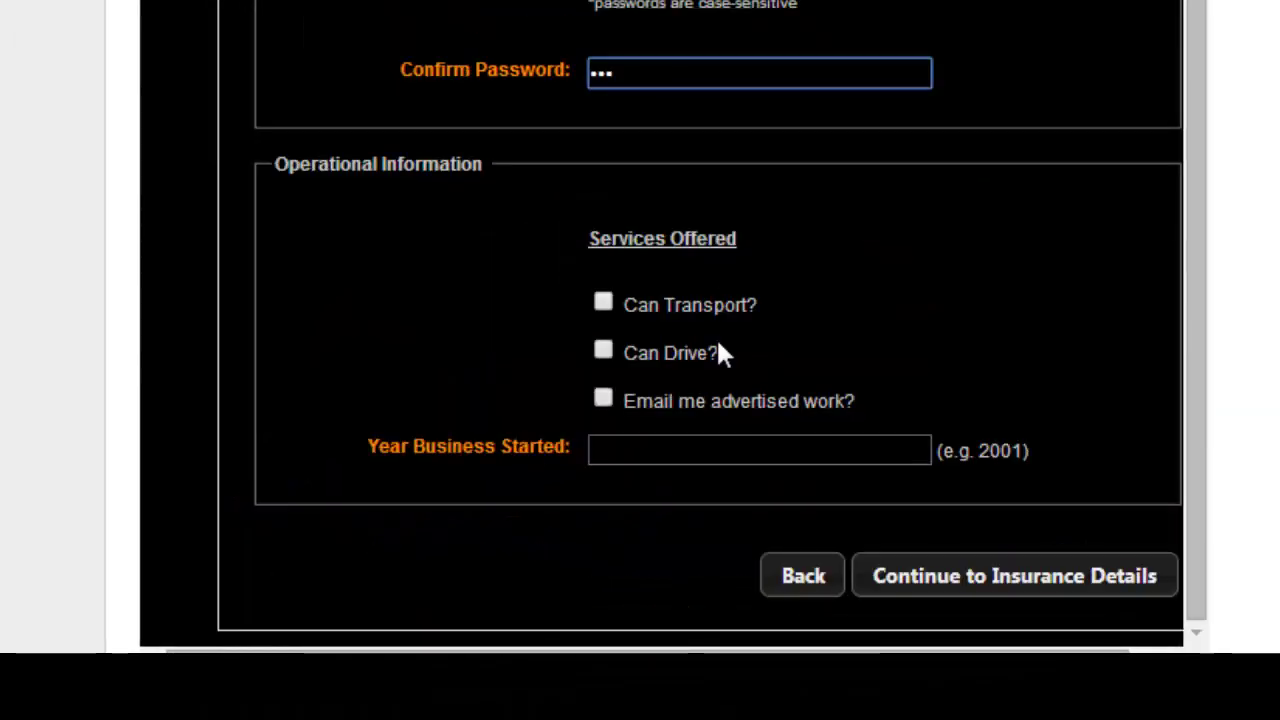
Mark the business as transporting vehicles, with 10 single and 10 multi transporters
click(604, 303)
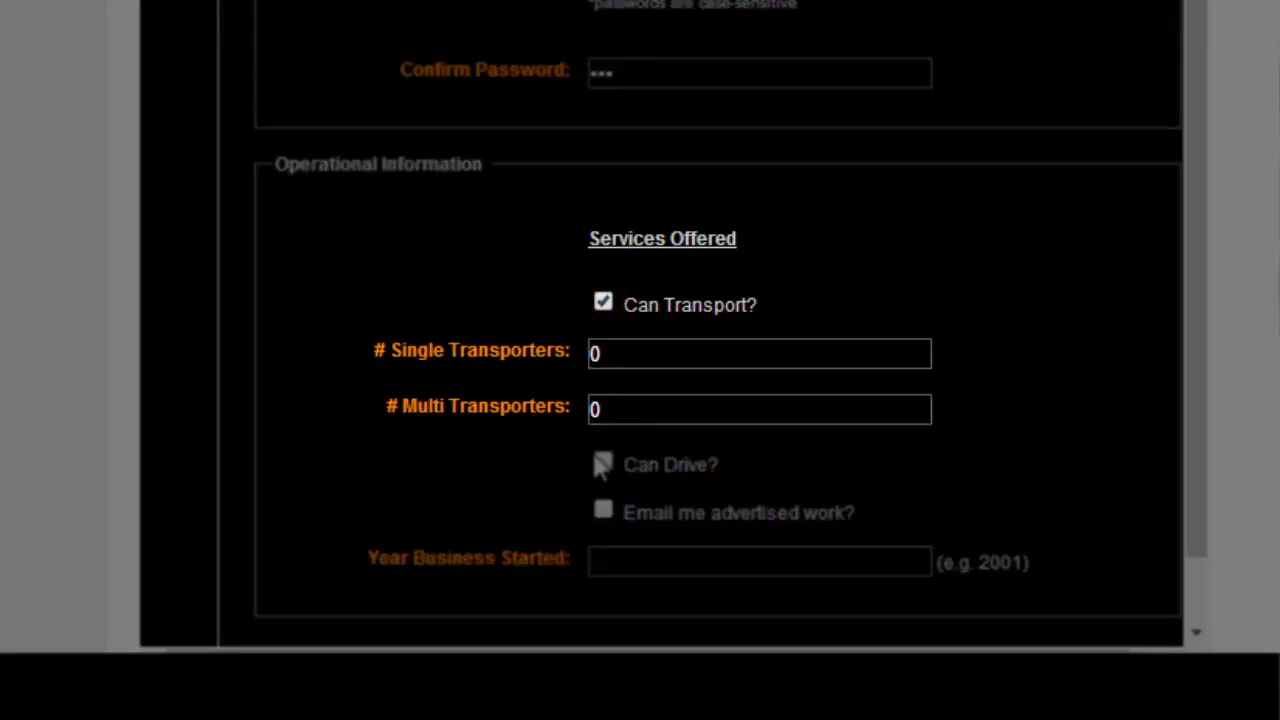
double_click(614, 353)
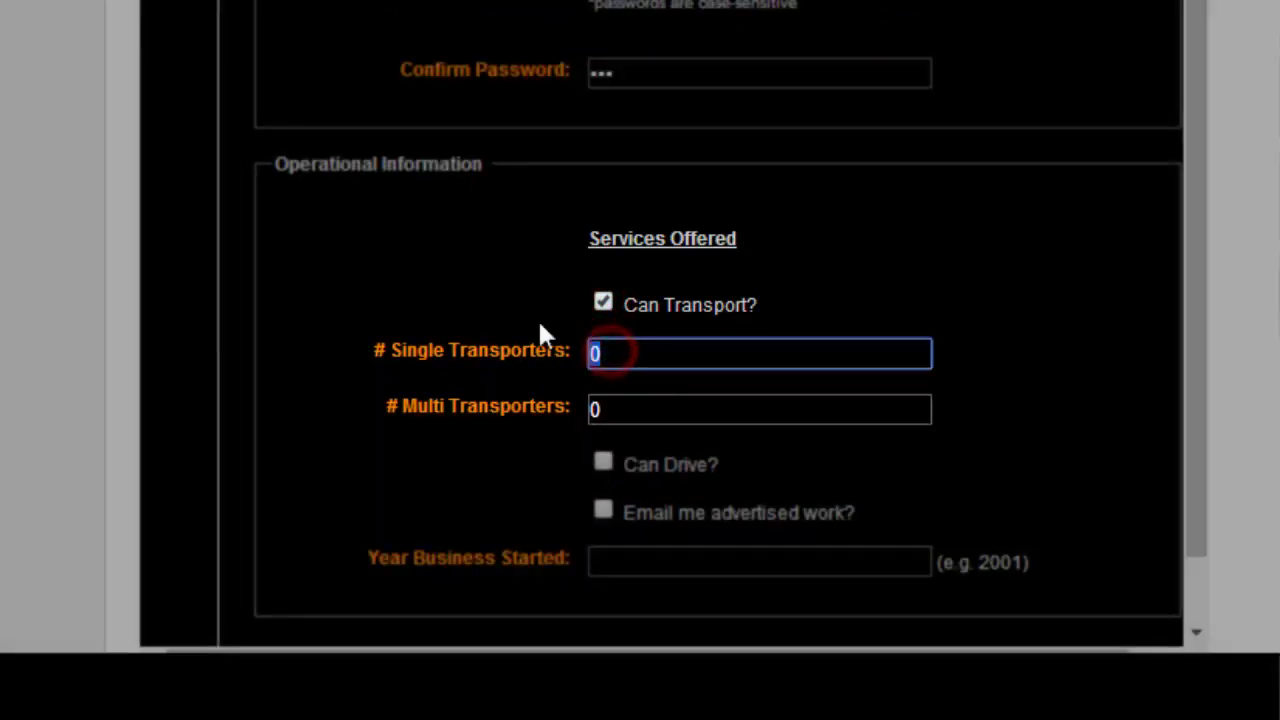
text(10)
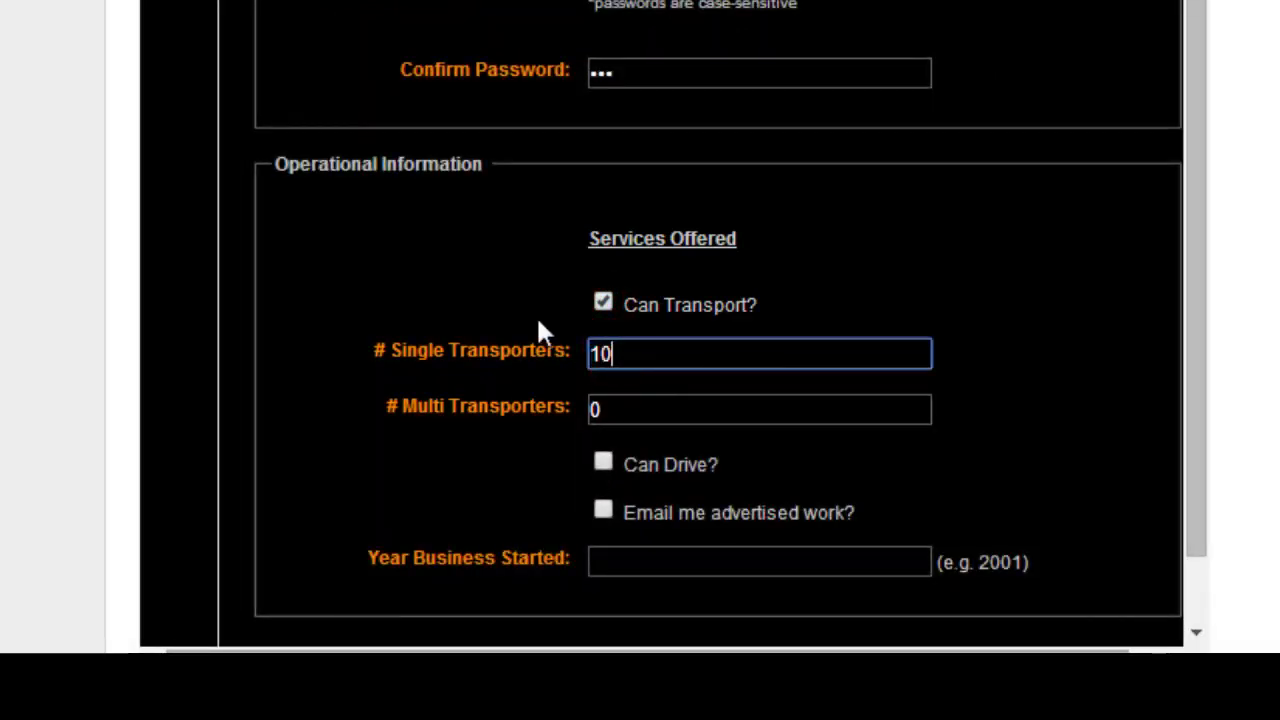
double_click(688, 408)
text(10)
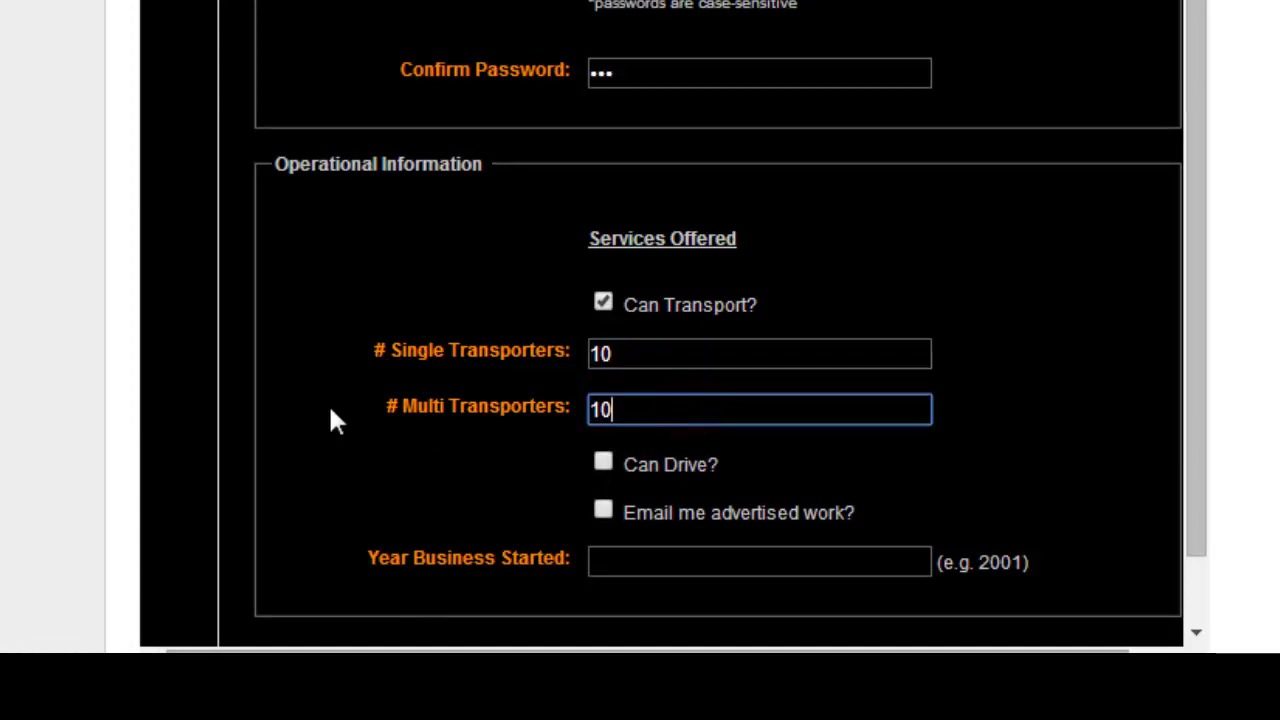
Mark the company as offering drivers, with 30 drivers and start year 2000
click(603, 461)
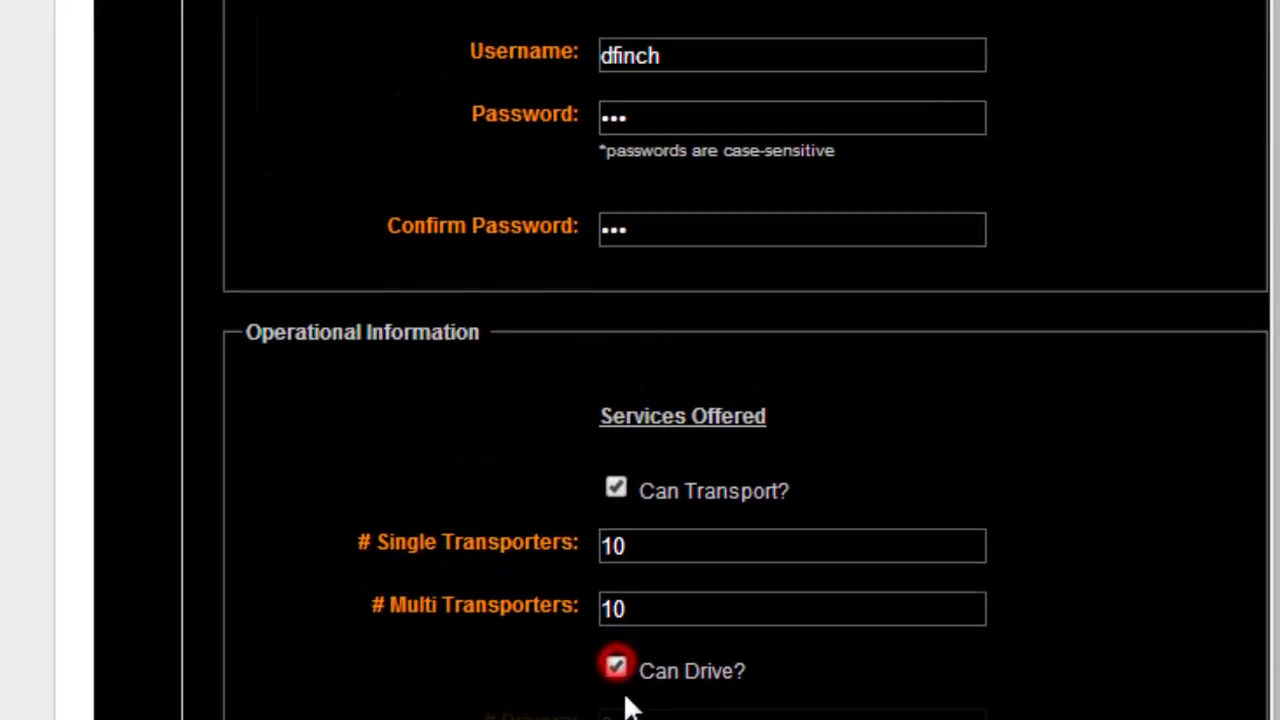
double_click(595, 683)
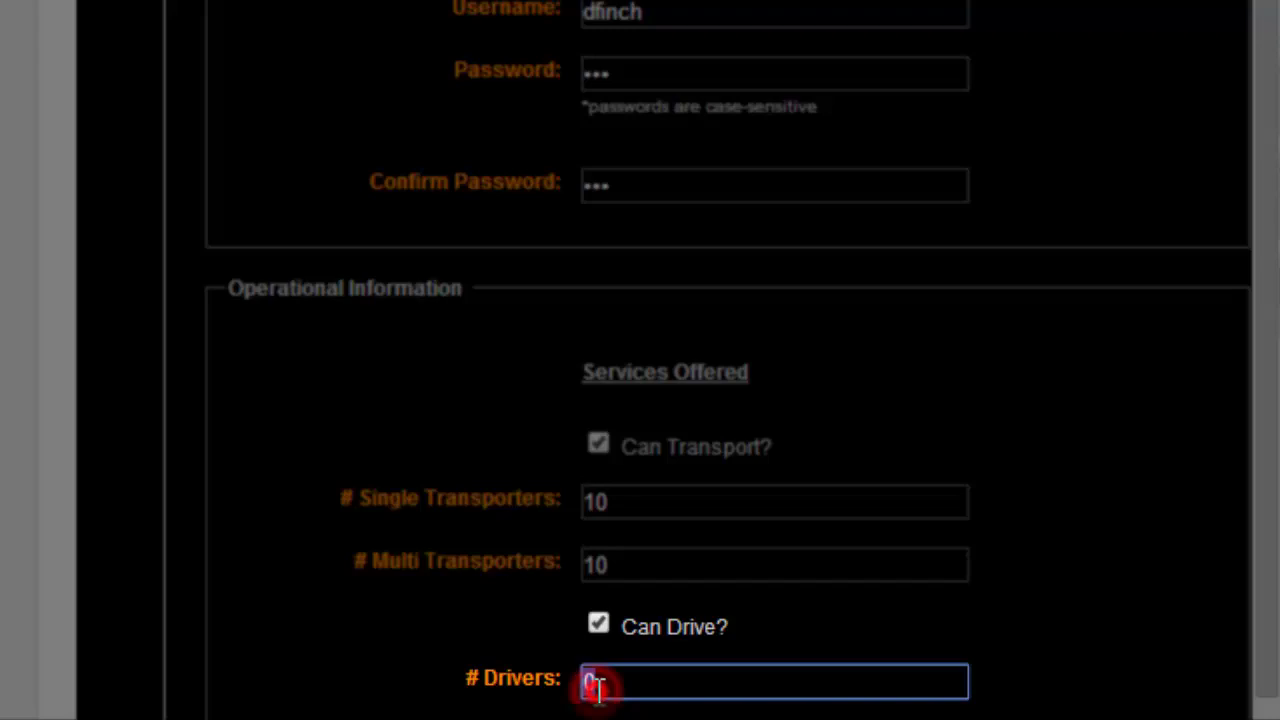
text(30)
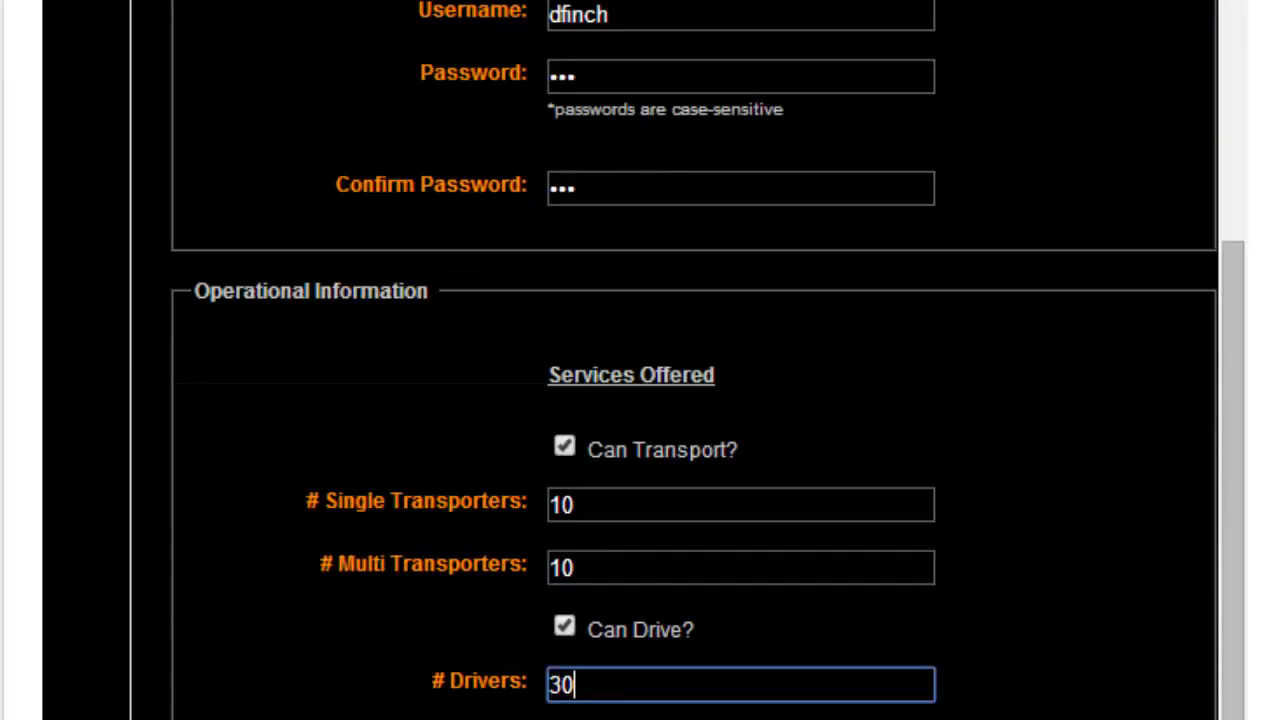
key(Tab)
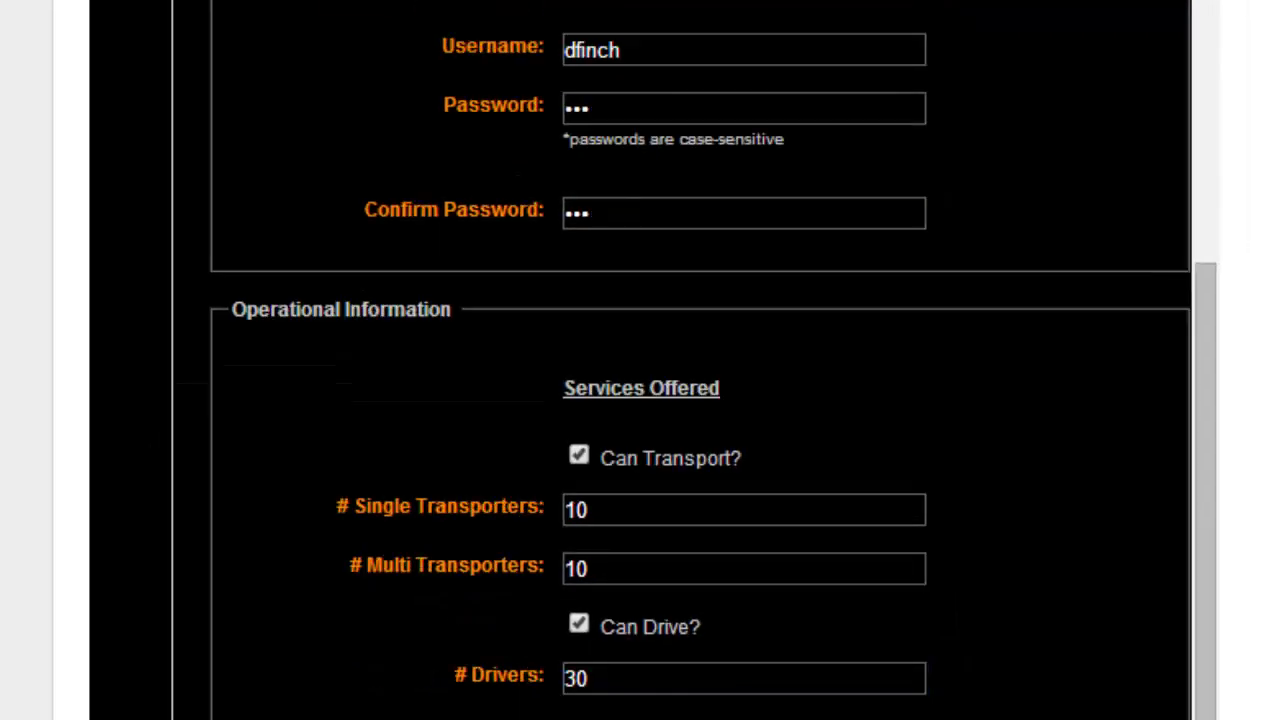
click(700, 483)
text(200)
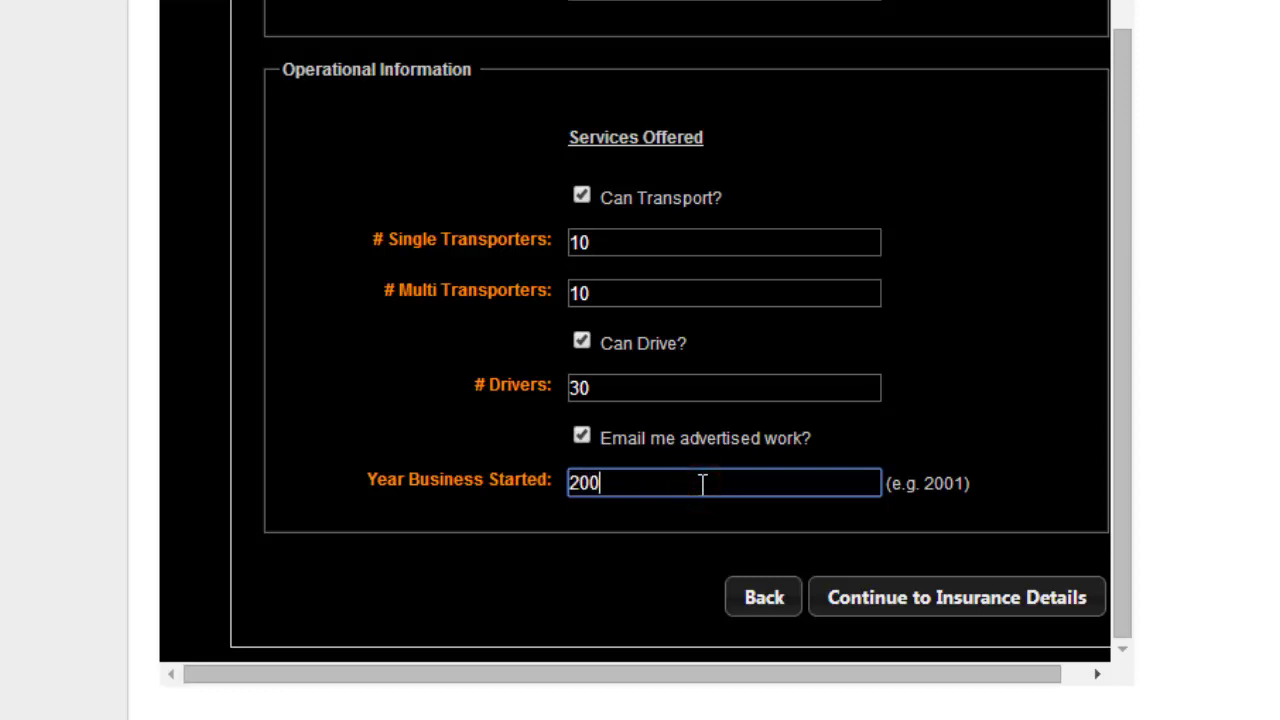
text(0)
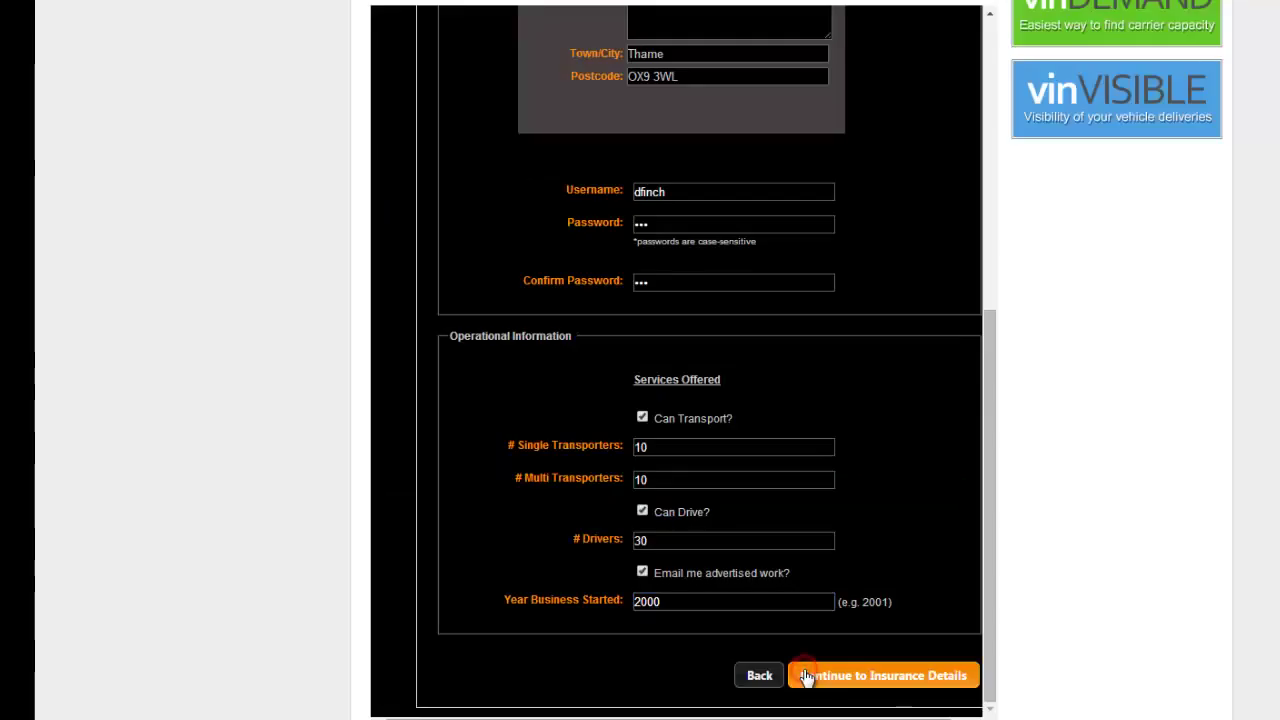
Fill insurance company, agent company and agent telephone with DEMO, and accept the CDN terms
click(806, 674)
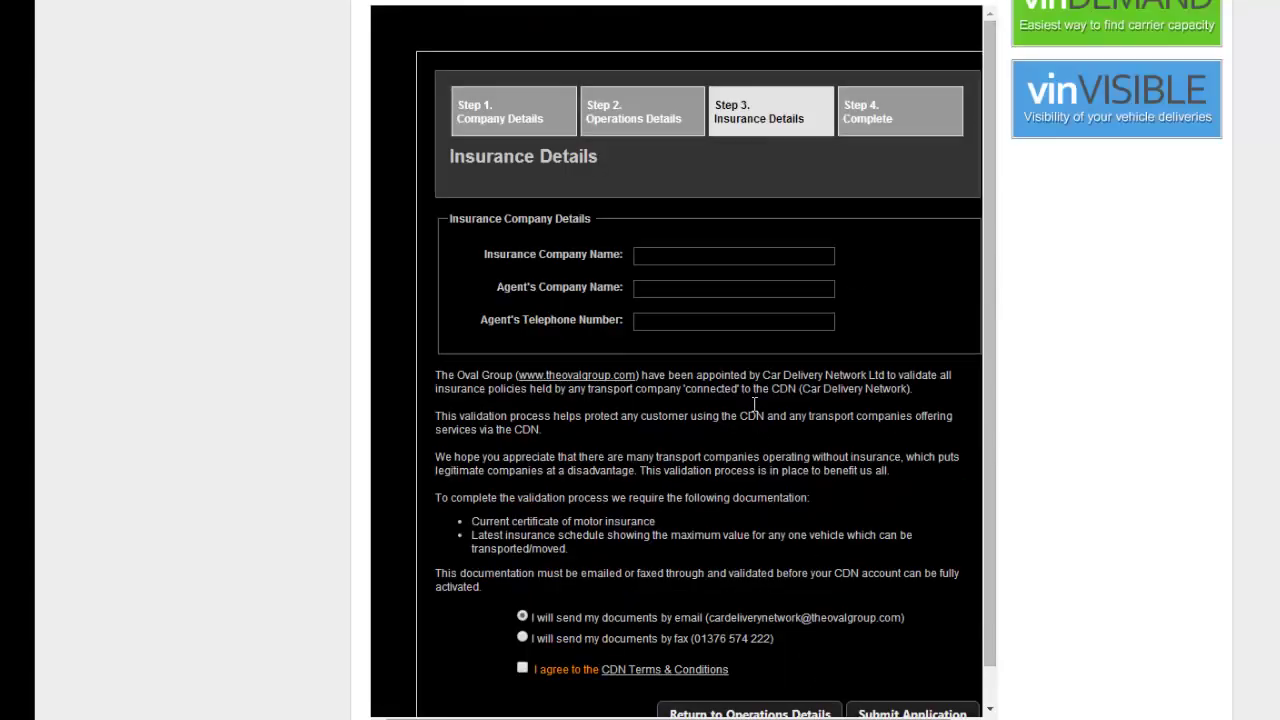
click(649, 251)
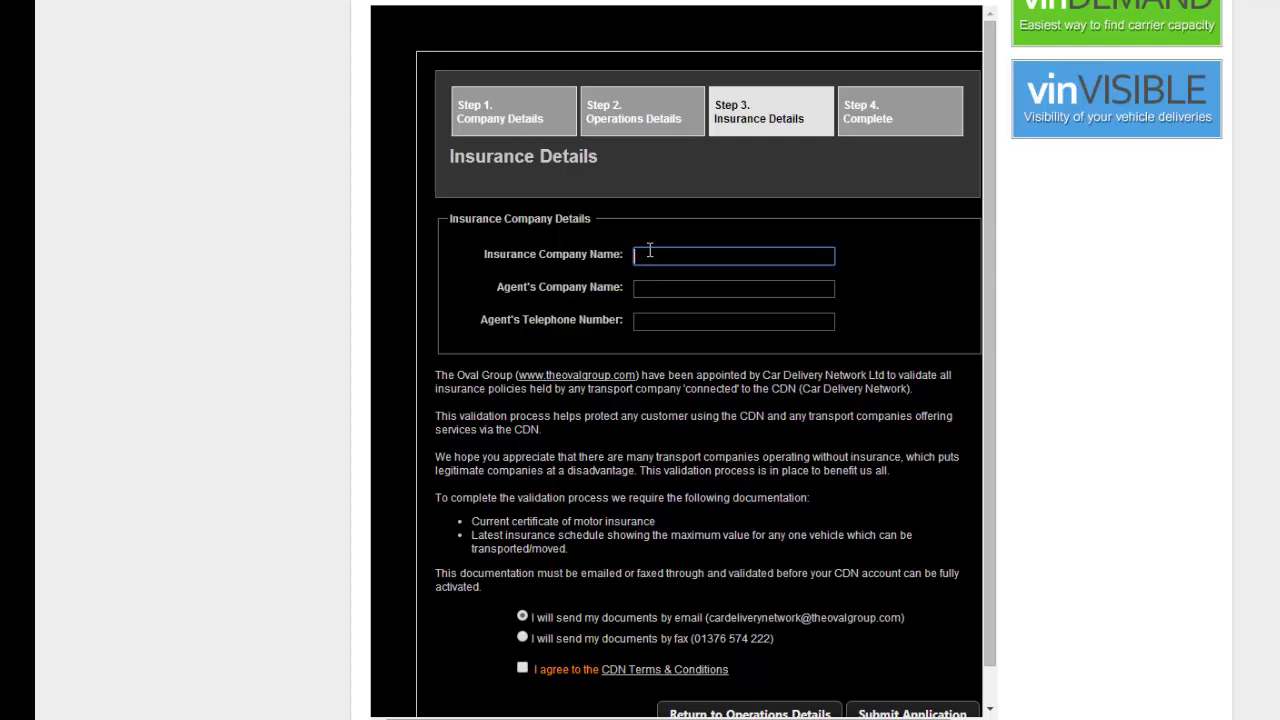
text(DEMO)
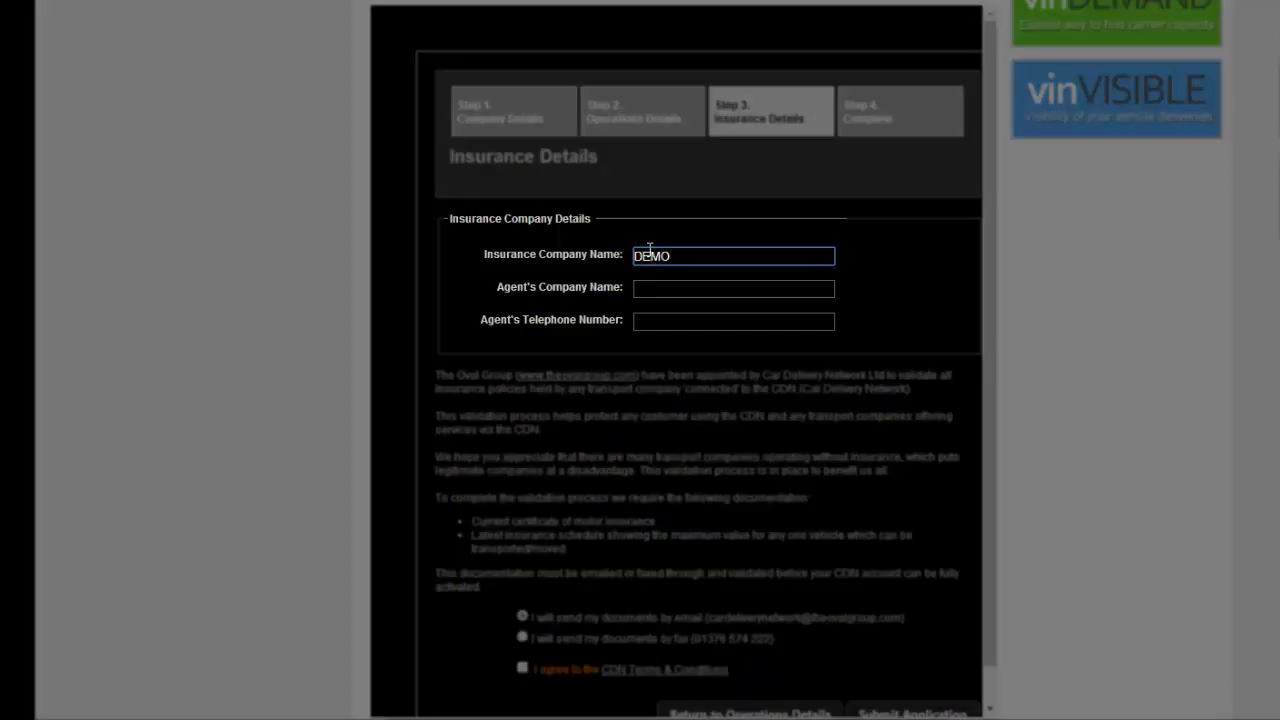
key(Tab)
text(EMO)
key(Tab)
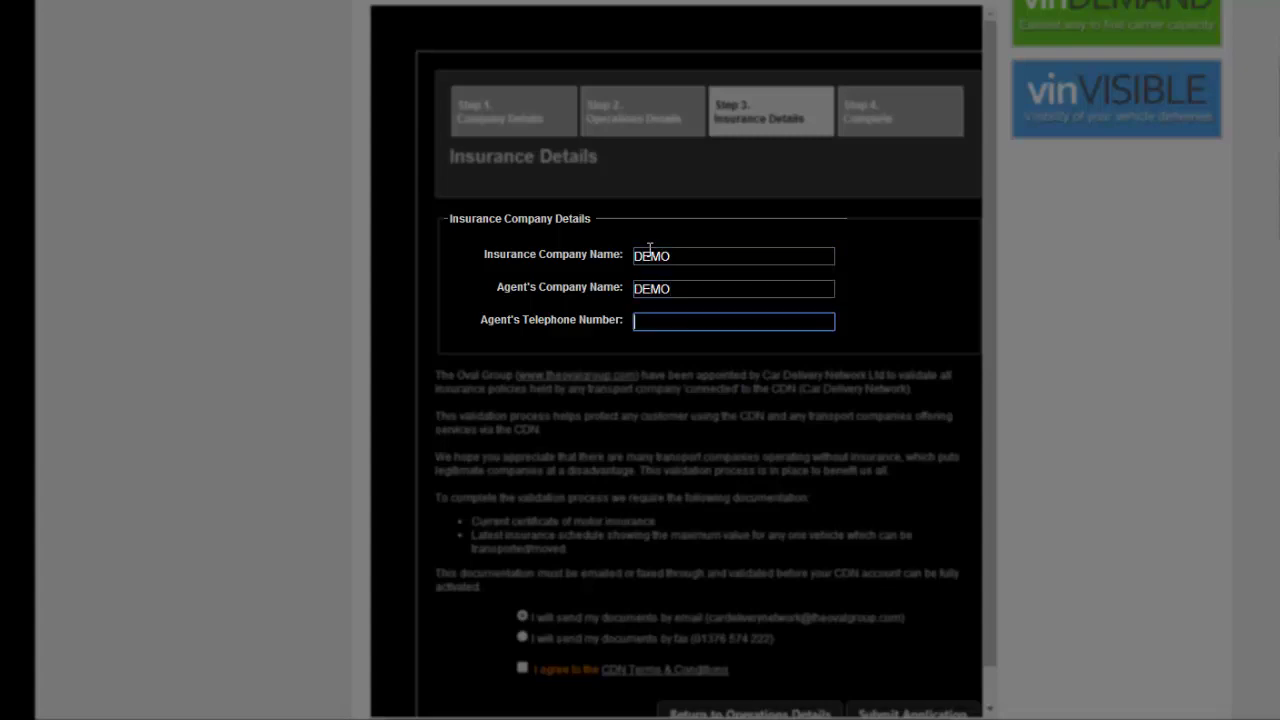
text(DEMO)
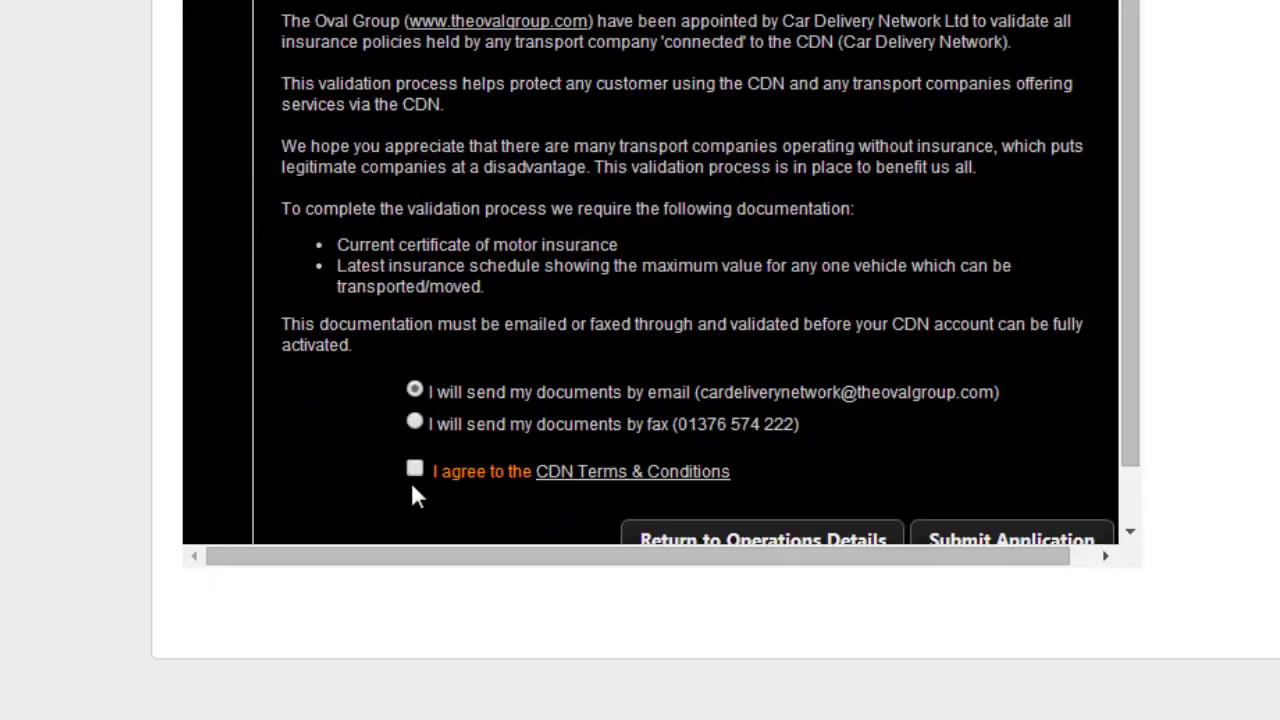
click(413, 468)
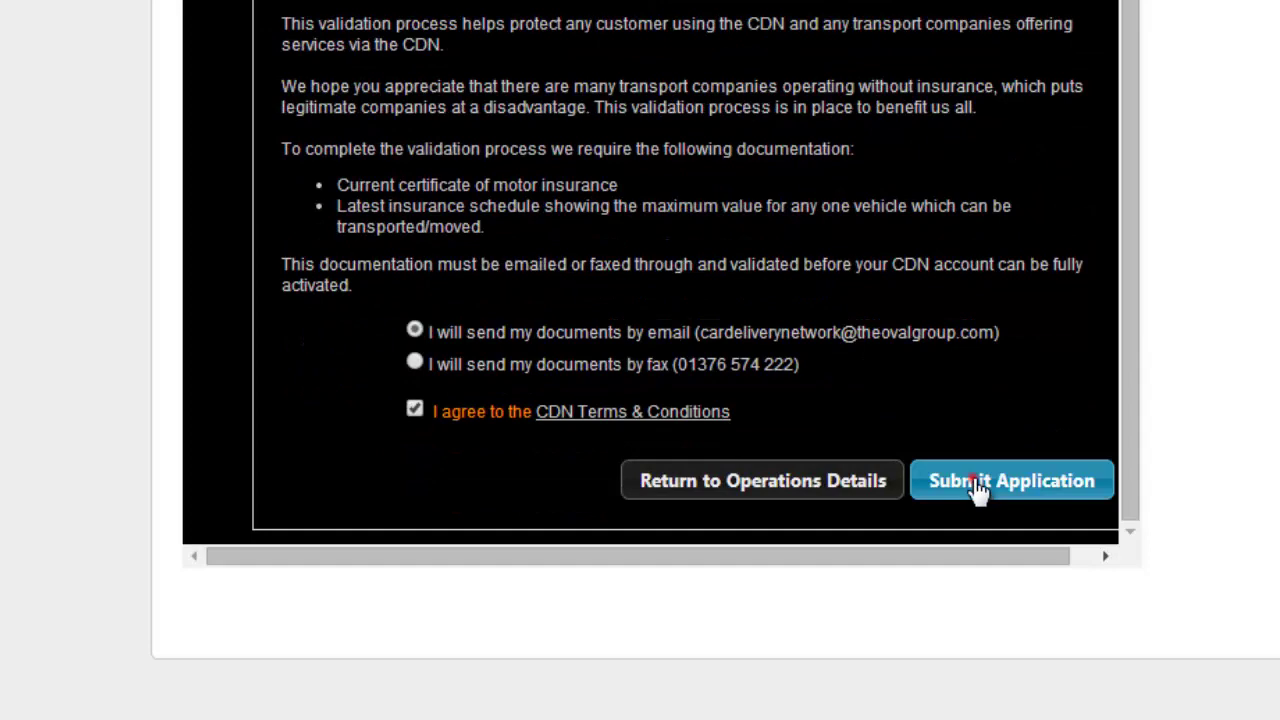
Submit the Finch's Transport trial application
click(975, 485)
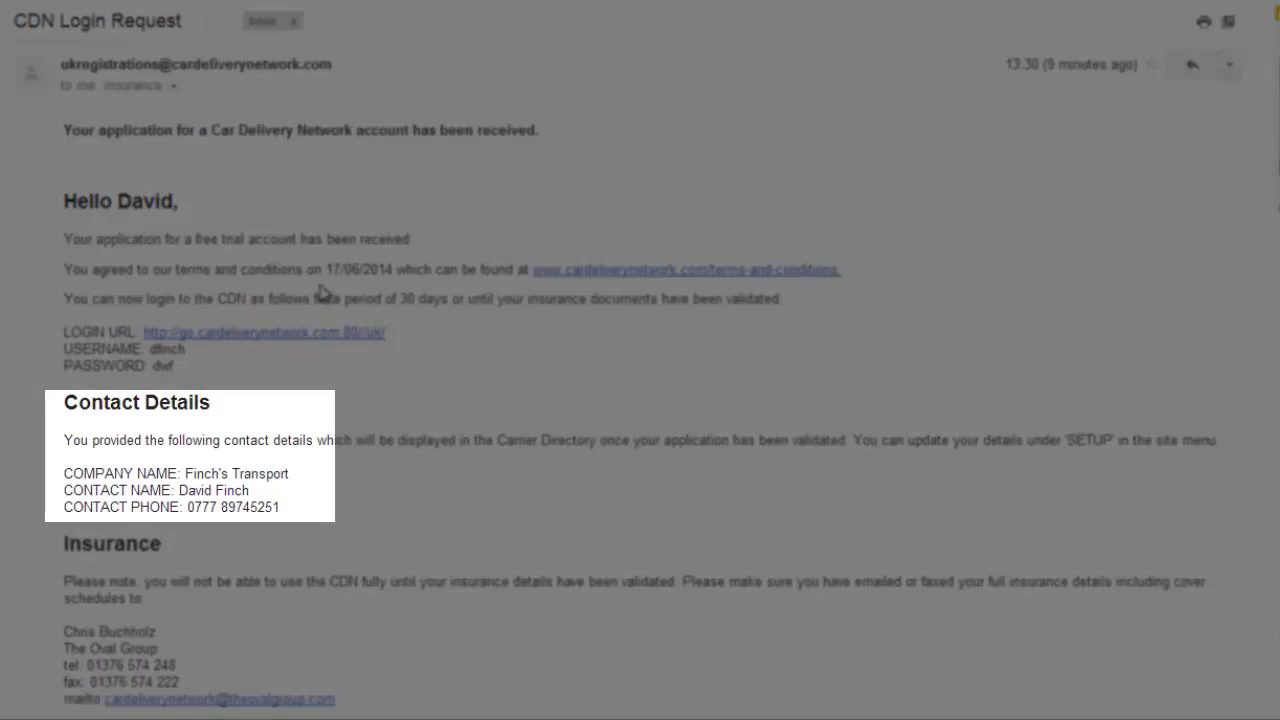
scroll(466, 486, down, 3)
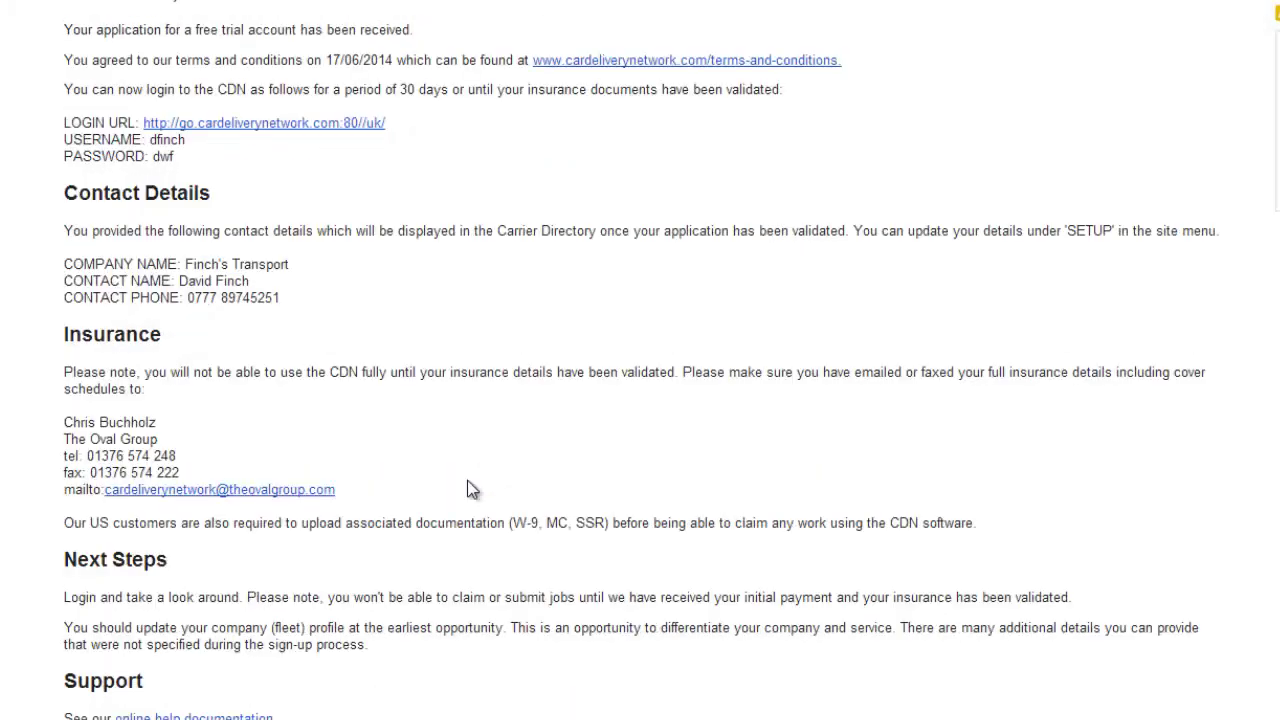
scroll(472, 489, down, 3)
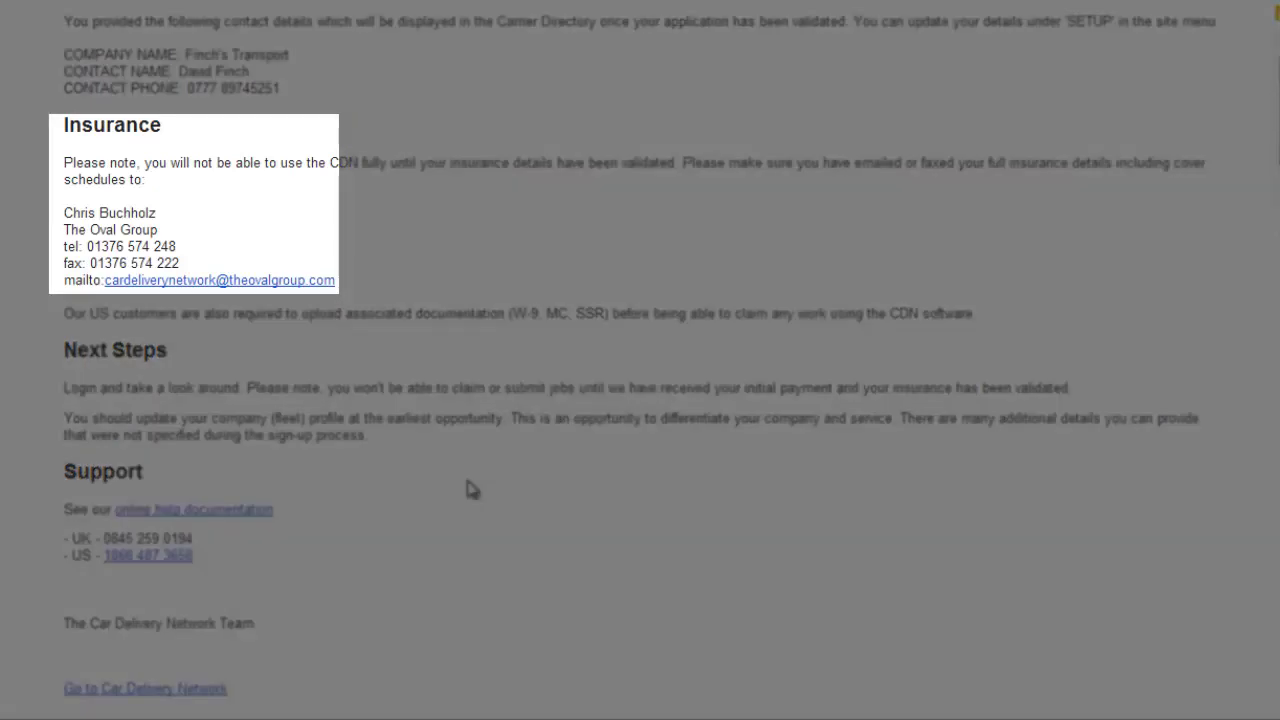
scroll(470, 486, up, 3)
scroll(468, 482, up, 2)
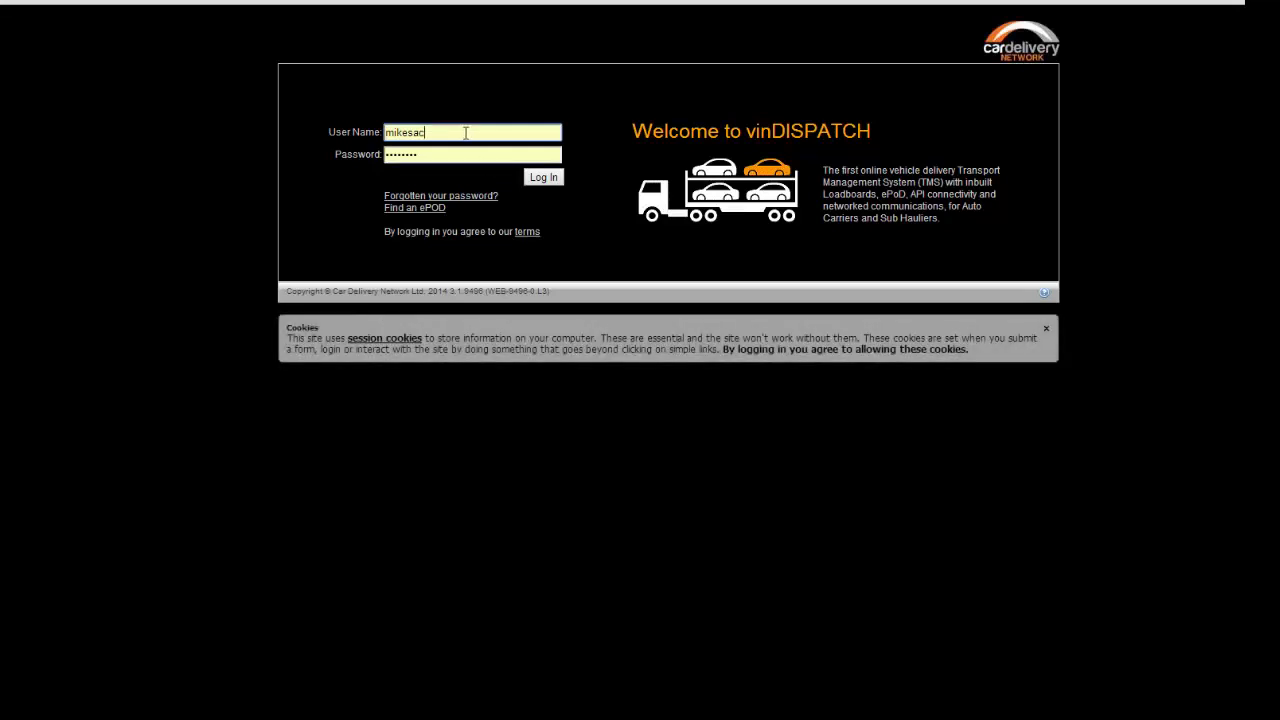
double_click(465, 133)
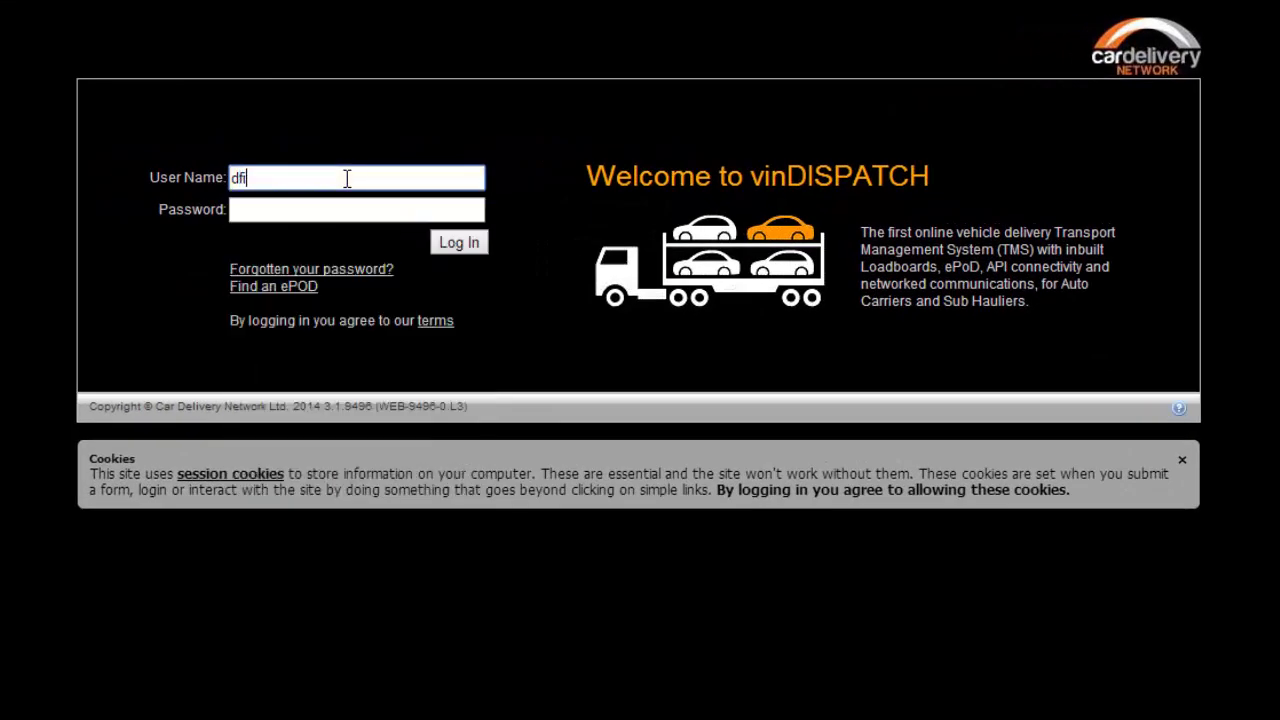
key(Tab)
text(***)
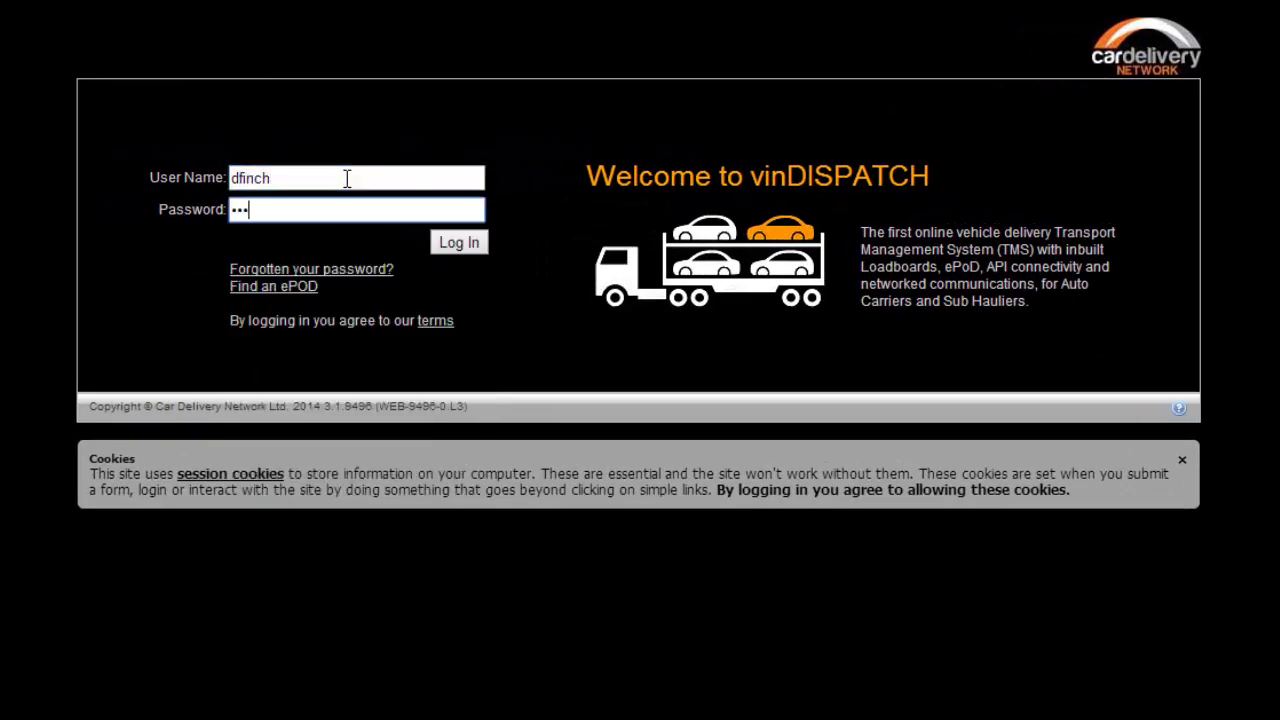
key(Return)
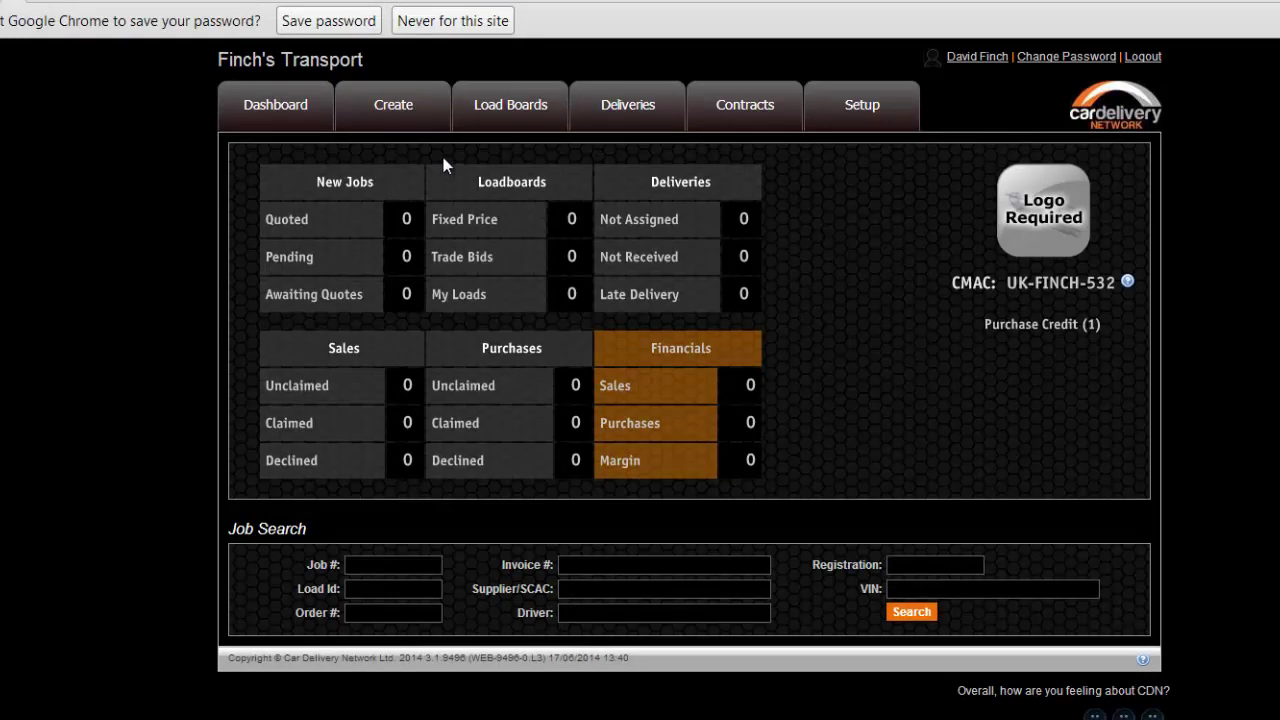
click(336, 24)
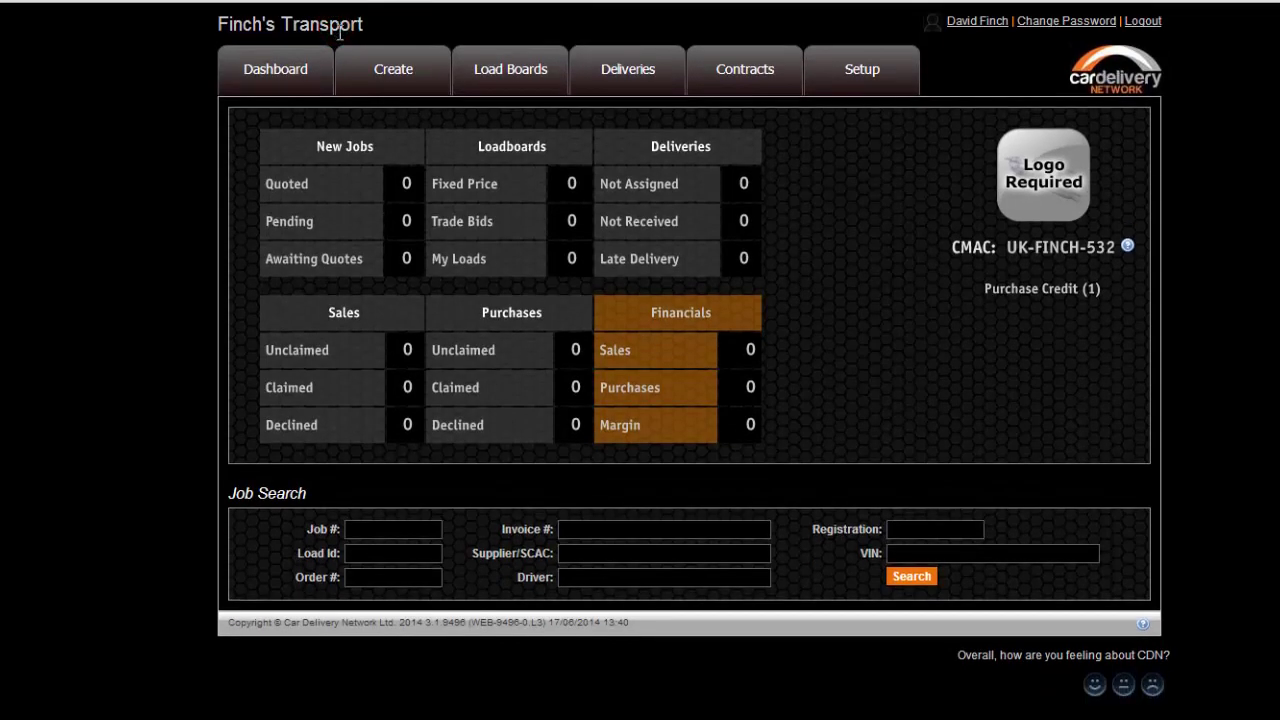